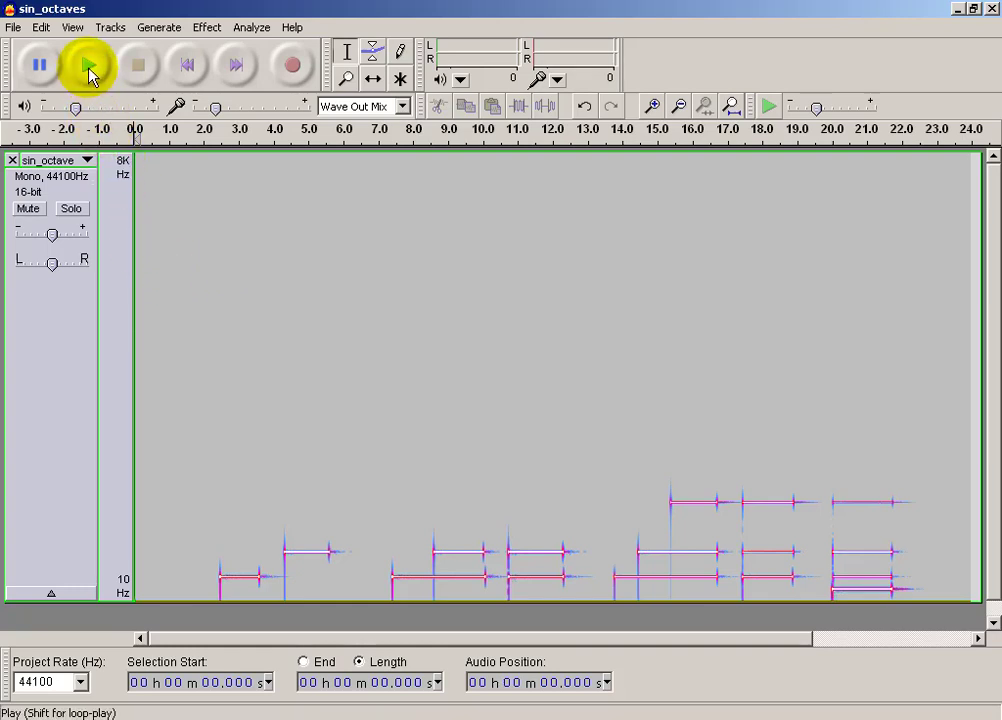
Play the sin_octaves tones through
{"action": "left_click", "coordinate": [90, 66]}
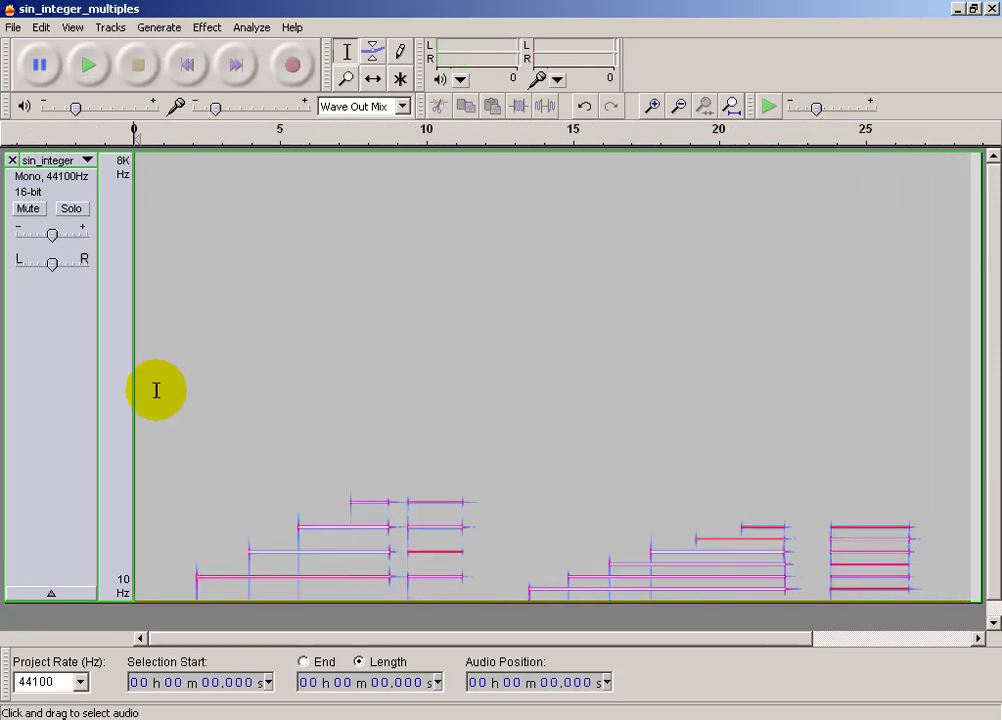
Play sin_integer_multiples in full, then replay just the final chord around 24.7–25.9 s
{"action": "left_click", "coordinate": [90, 68]}
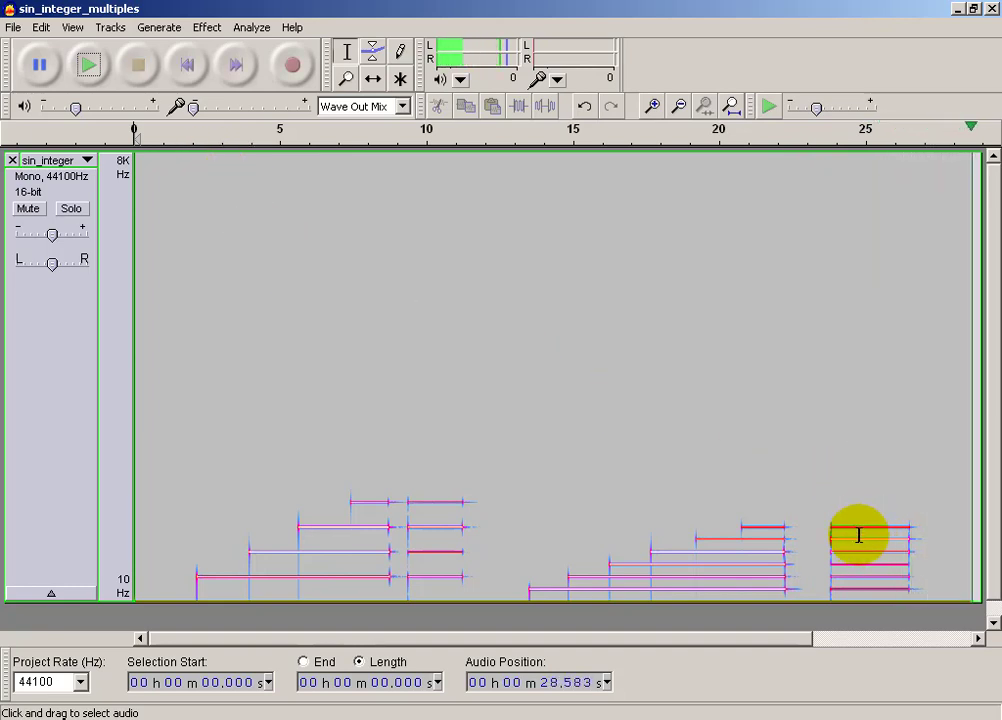
{"action": "left_click_drag", "start_coordinate": [858, 535], "coordinate": [891, 532]}
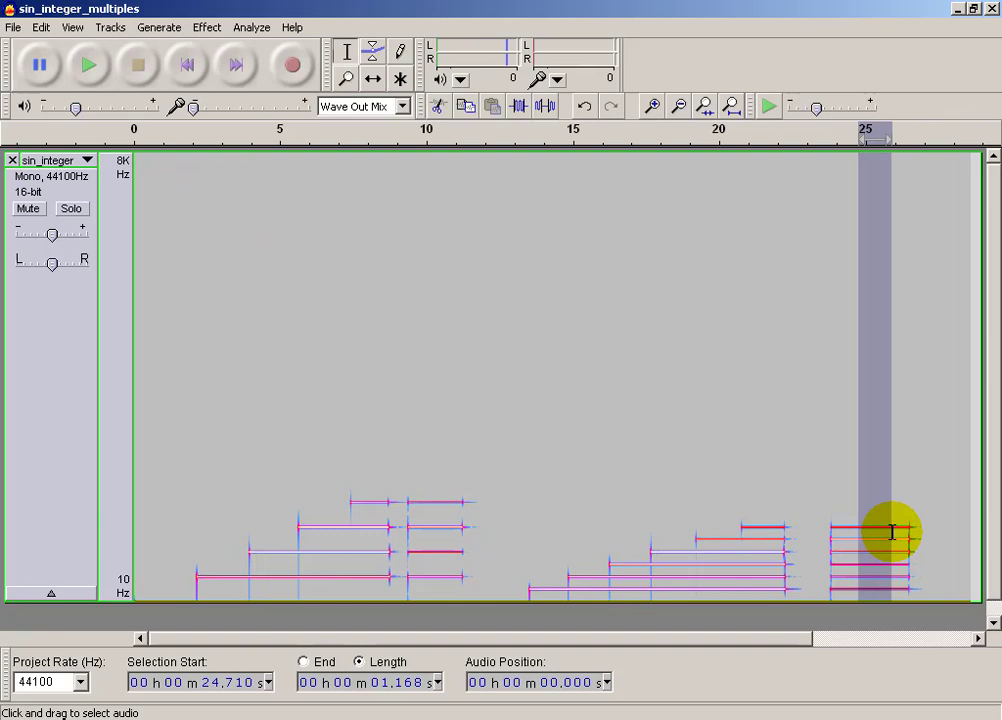
{"action": "left_click", "coordinate": [88, 66]}
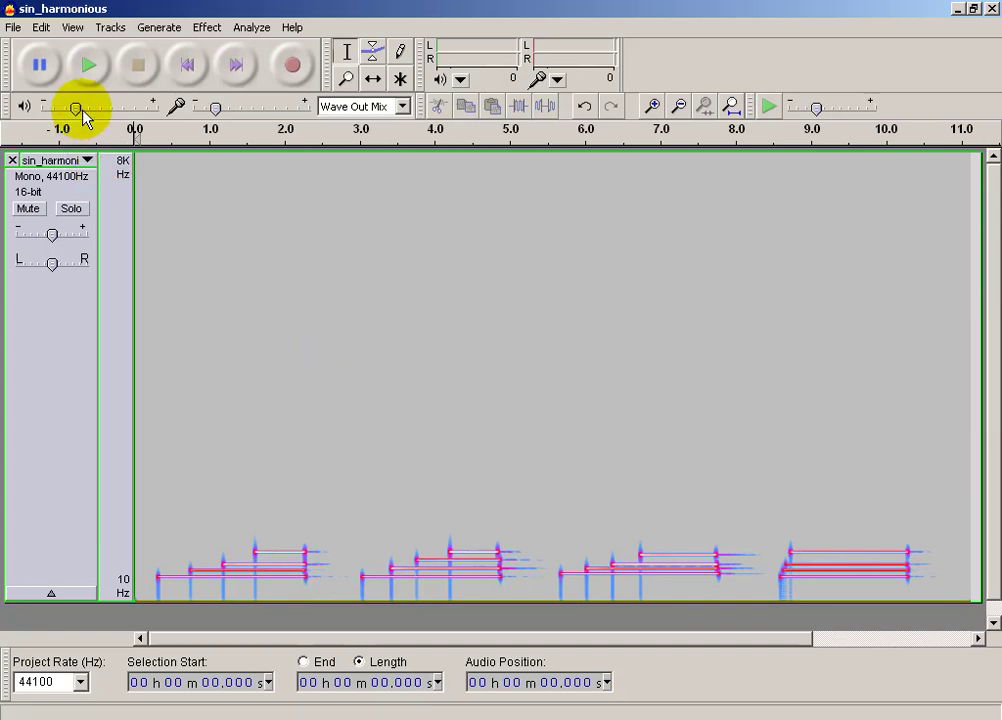
Play the sin_harmonious tones and stop at the end
{"action": "left_click", "coordinate": [89, 68]}
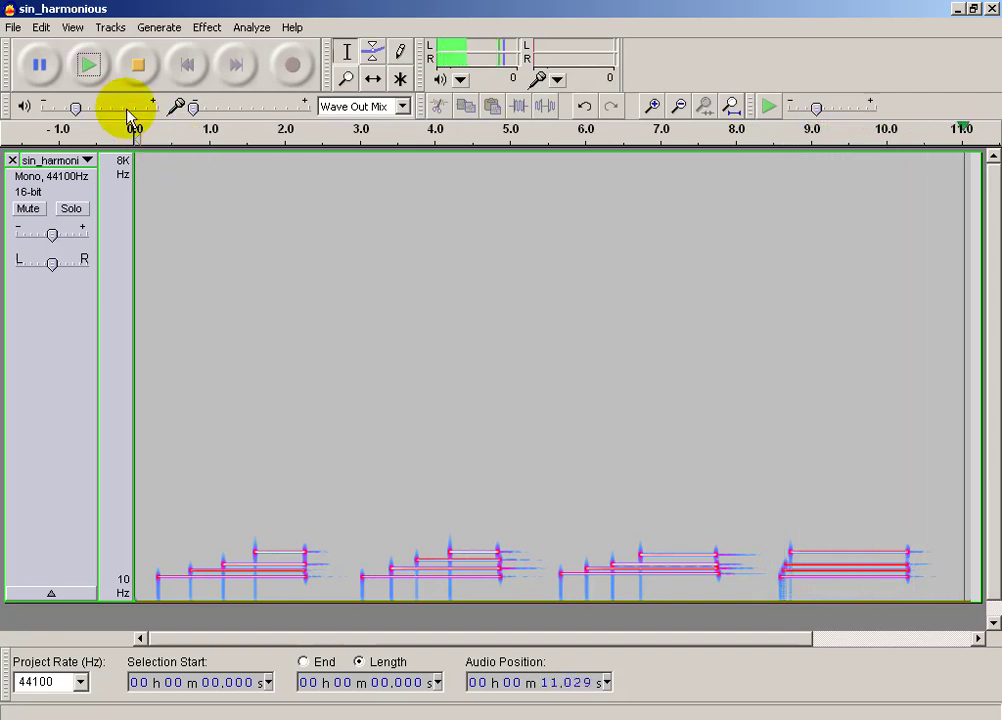
{"action": "left_click", "coordinate": [137, 65]}
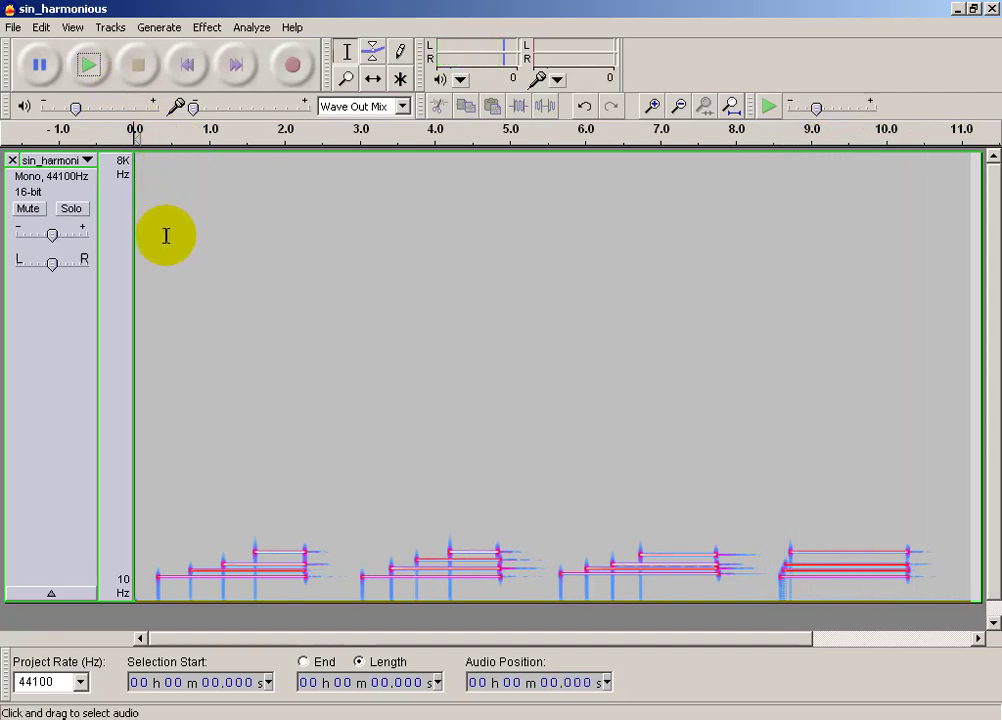
{"action": "left_click", "coordinate": [90, 68]}
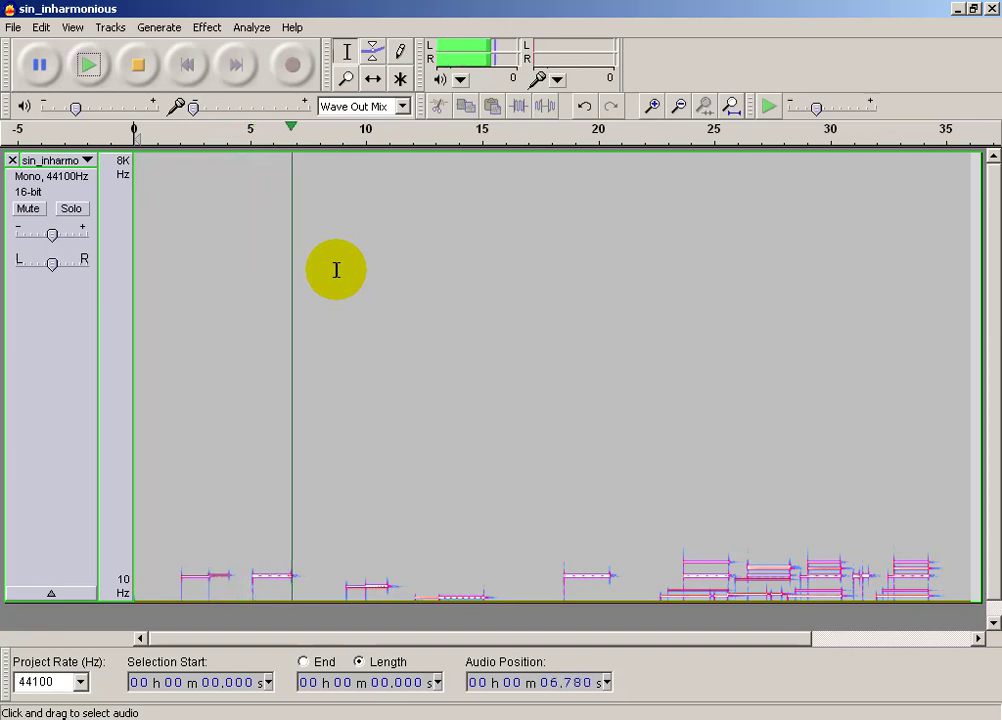
{"action": "left_click", "coordinate": [138, 66]}
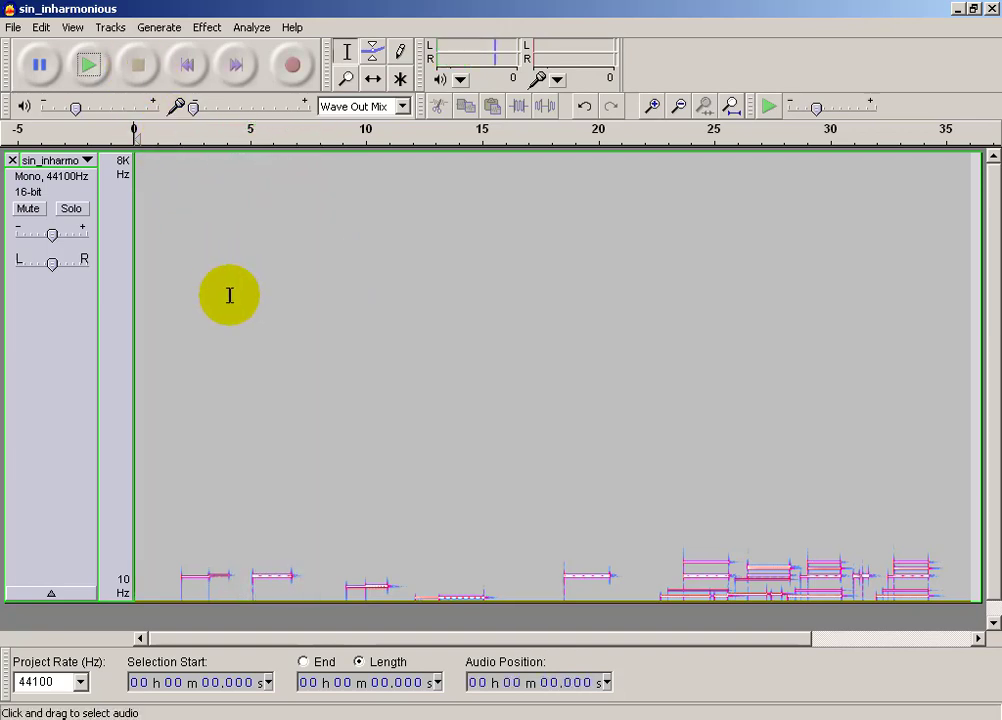
Show sin_inharmonious as a waveform and play briefly from about 4.8 s
{"action": "left_click", "coordinate": [88, 161]}
{"action": "left_click", "coordinate": [85, 247]}
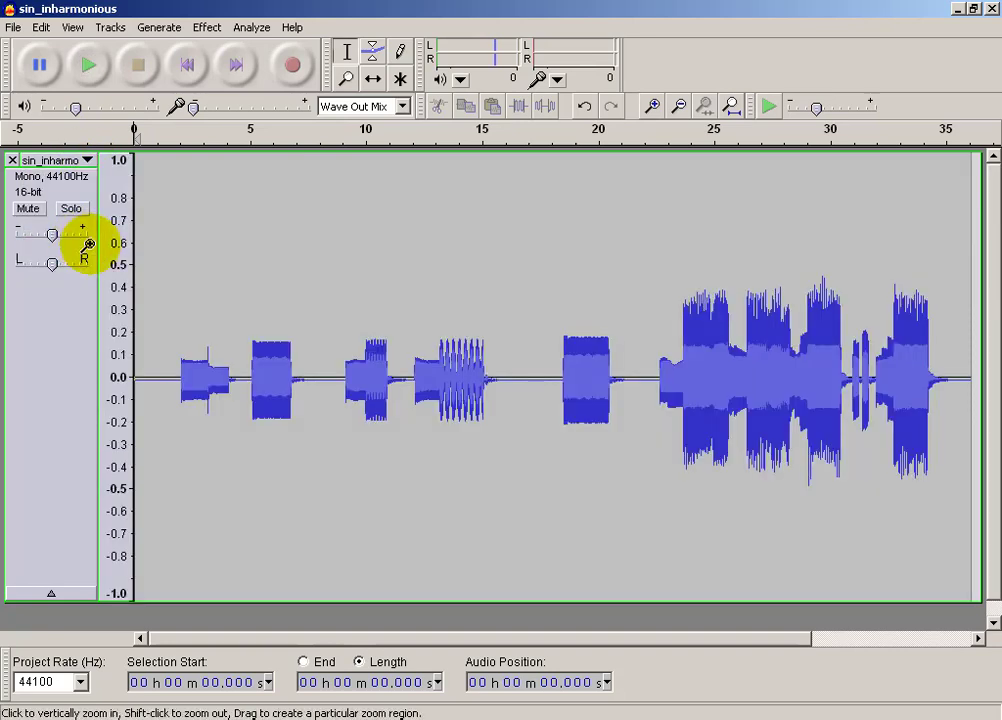
{"action": "left_click", "coordinate": [242, 370]}
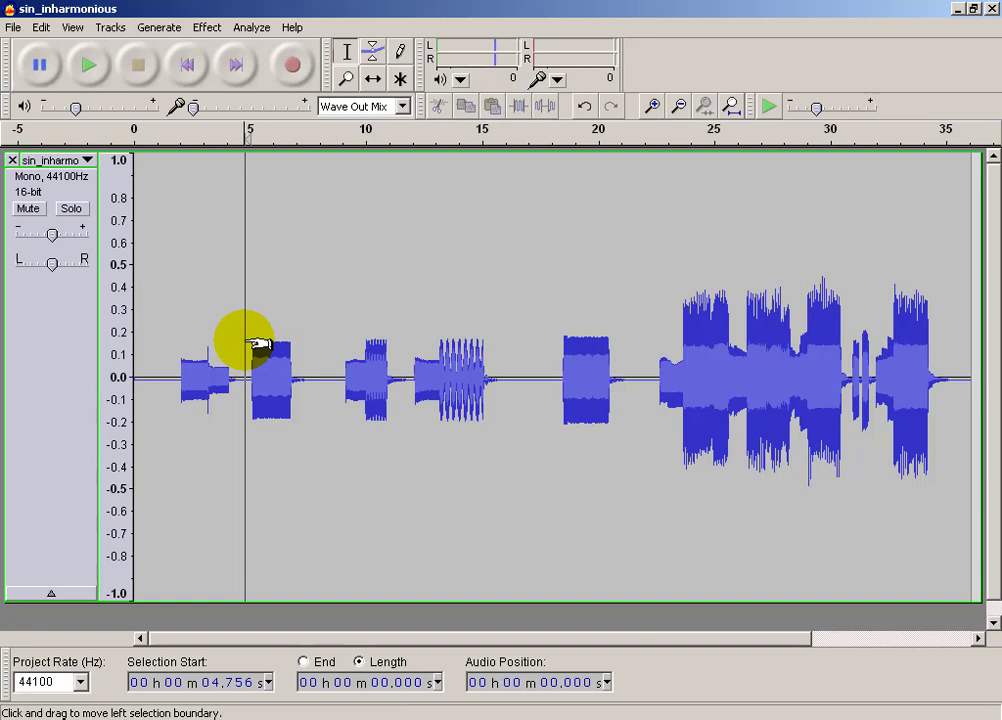
{"action": "left_click", "coordinate": [88, 66]}
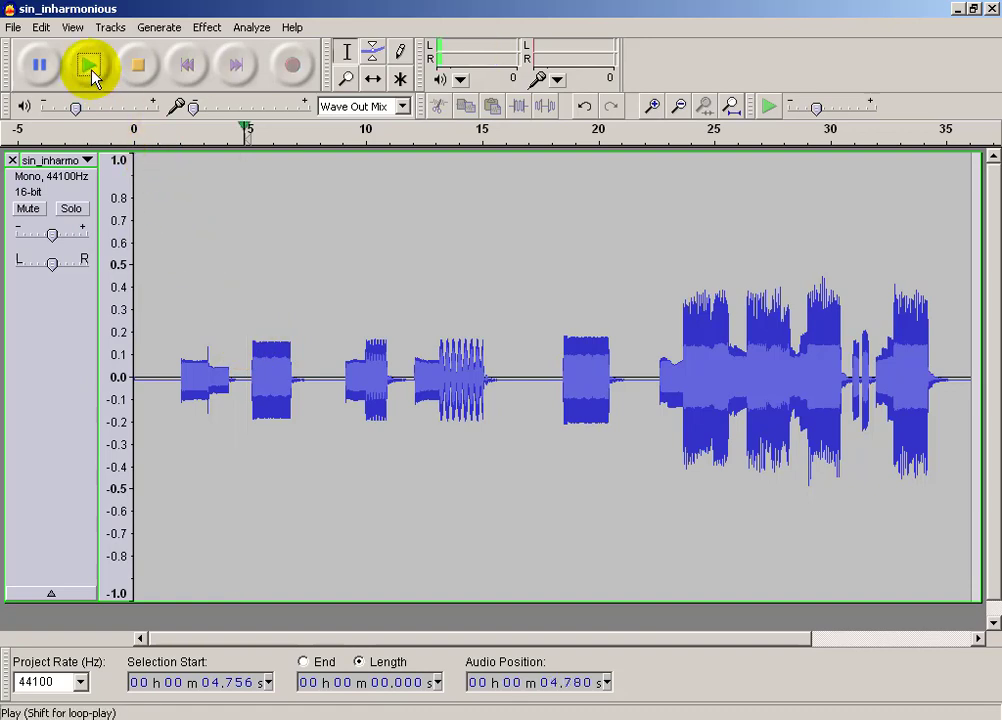
{"action": "left_click", "coordinate": [142, 72]}
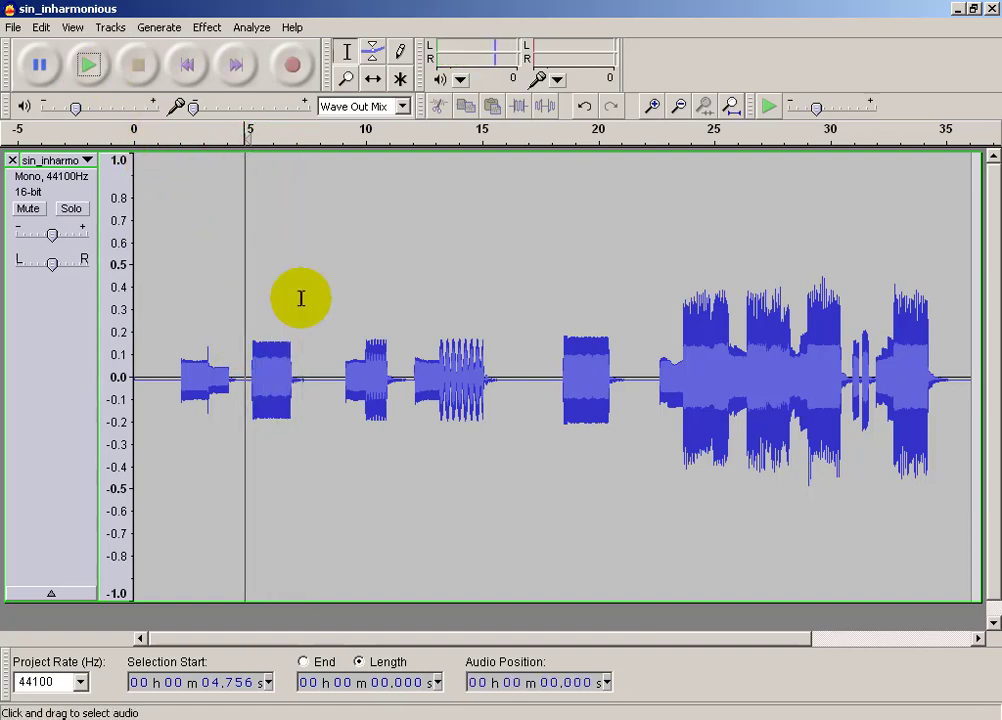
Zoom into a short stretch of the beating tone near 5.7 s, play it, then fit the whole project
{"action": "left_click_drag", "start_coordinate": [258, 345], "coordinate": [271, 340]}
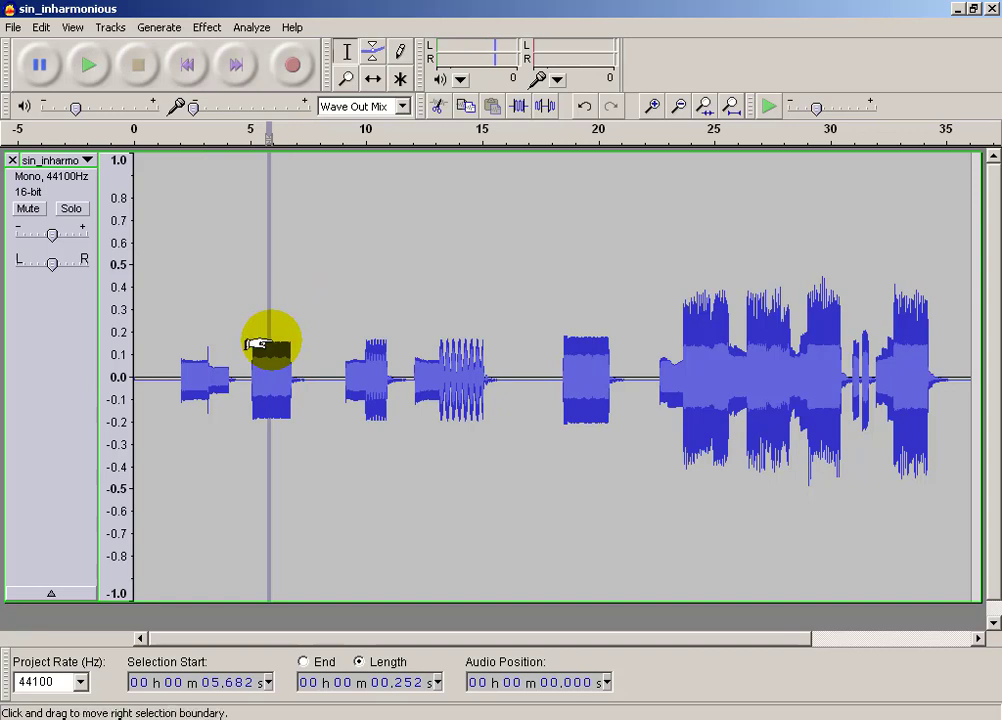
{"action": "key", "text": "ctrl+e"}
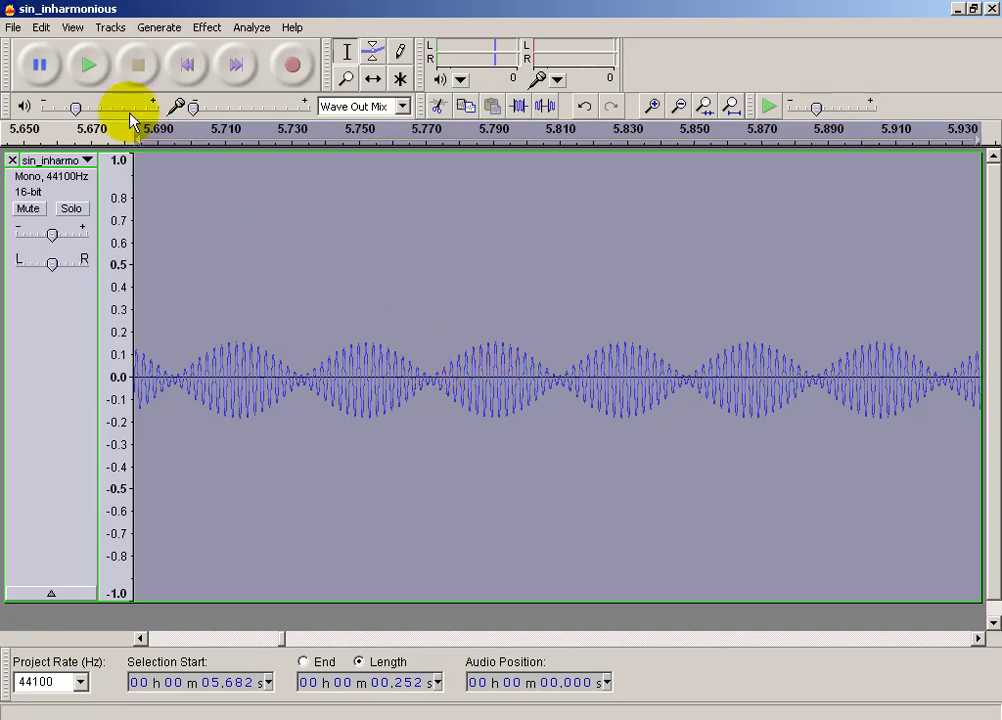
{"action": "left_click", "coordinate": [88, 70]}
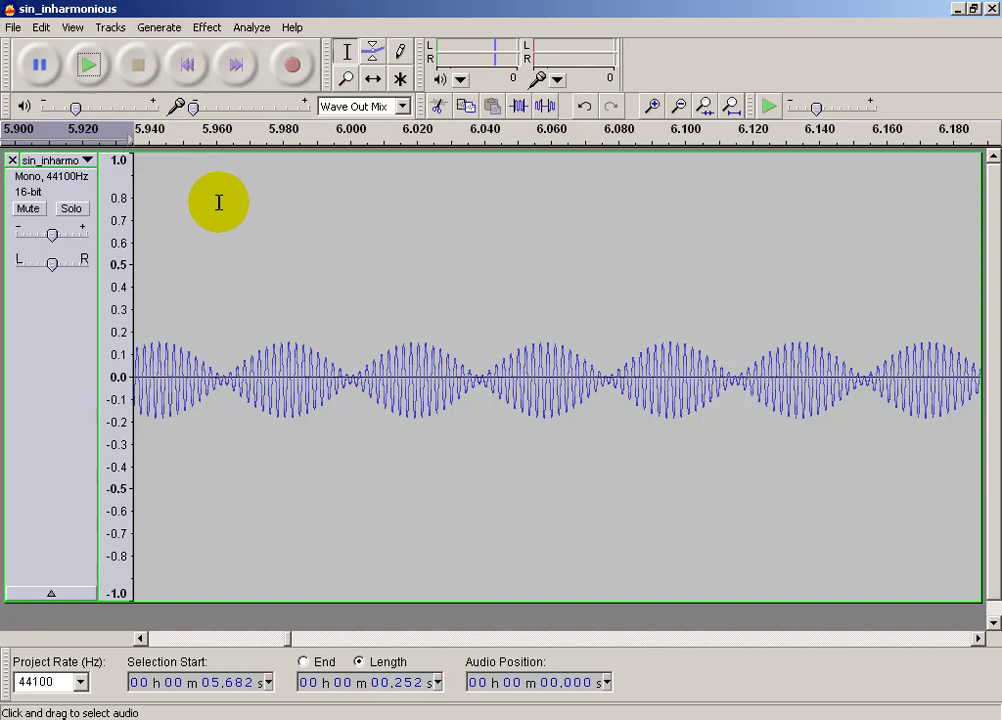
{"action": "key", "text": "ctrl+f"}
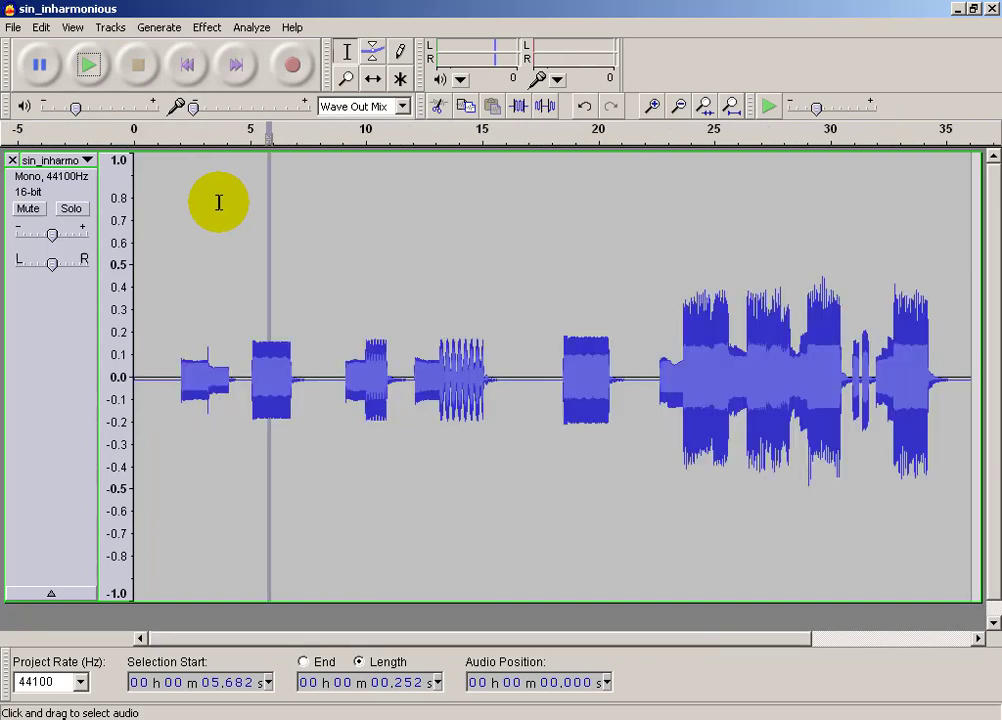
Play the recording from about 8.9 s and stop
{"action": "left_click", "coordinate": [340, 375]}
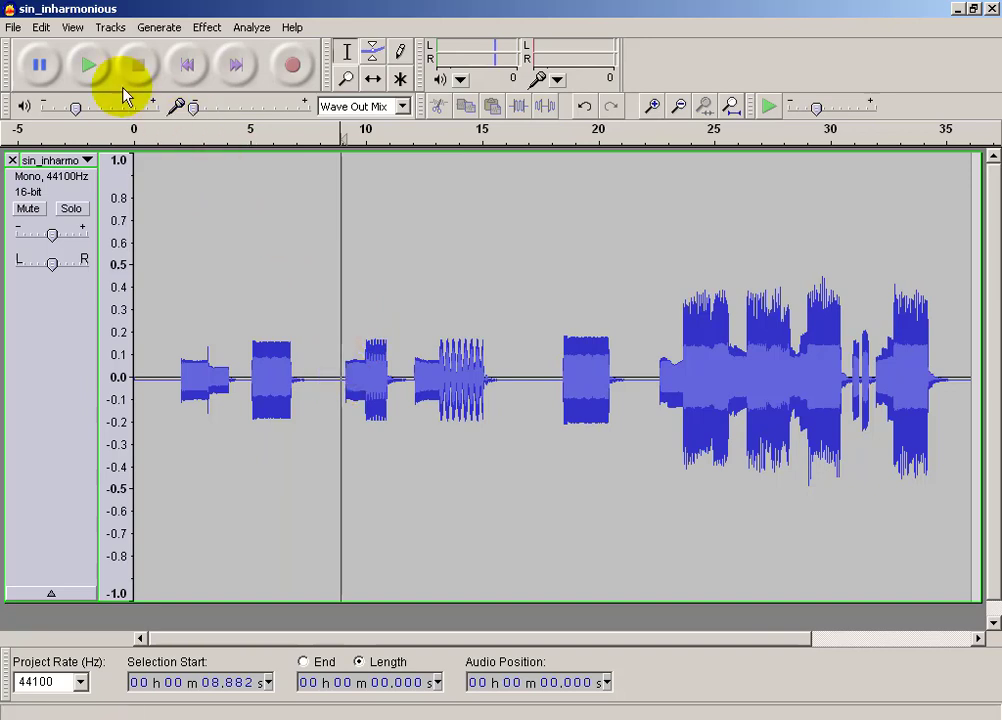
{"action": "left_click", "coordinate": [92, 66]}
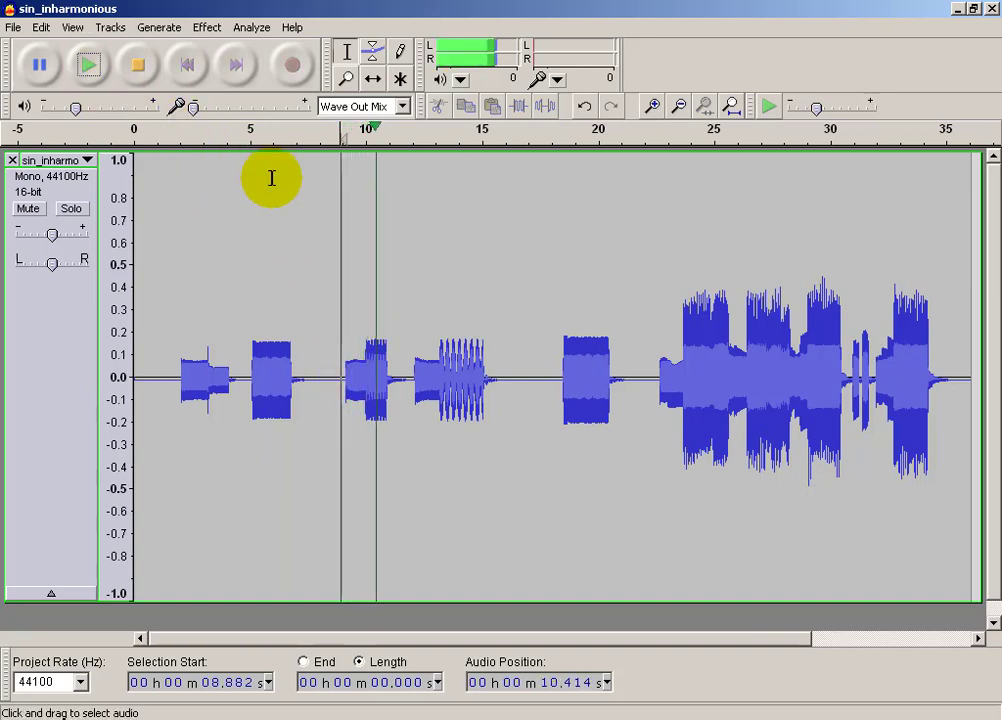
{"action": "left_click", "coordinate": [140, 66]}
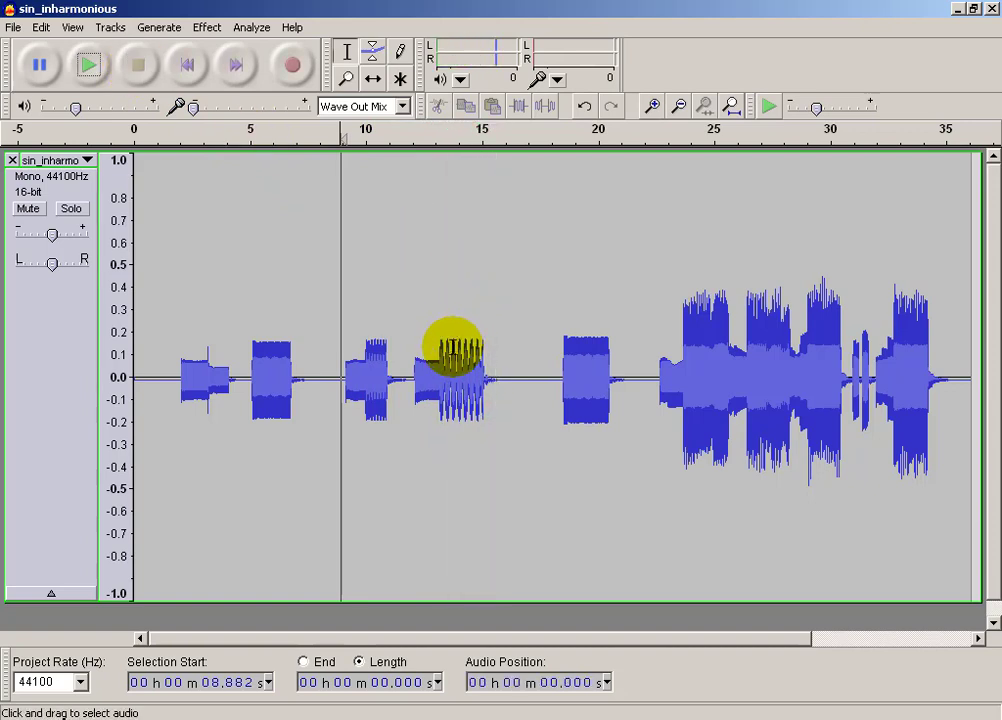
Zoom into part of the pulsing tone near 13.7 s, play it, then fit the whole project
{"action": "left_click_drag", "start_coordinate": [450, 345], "coordinate": [470, 345]}
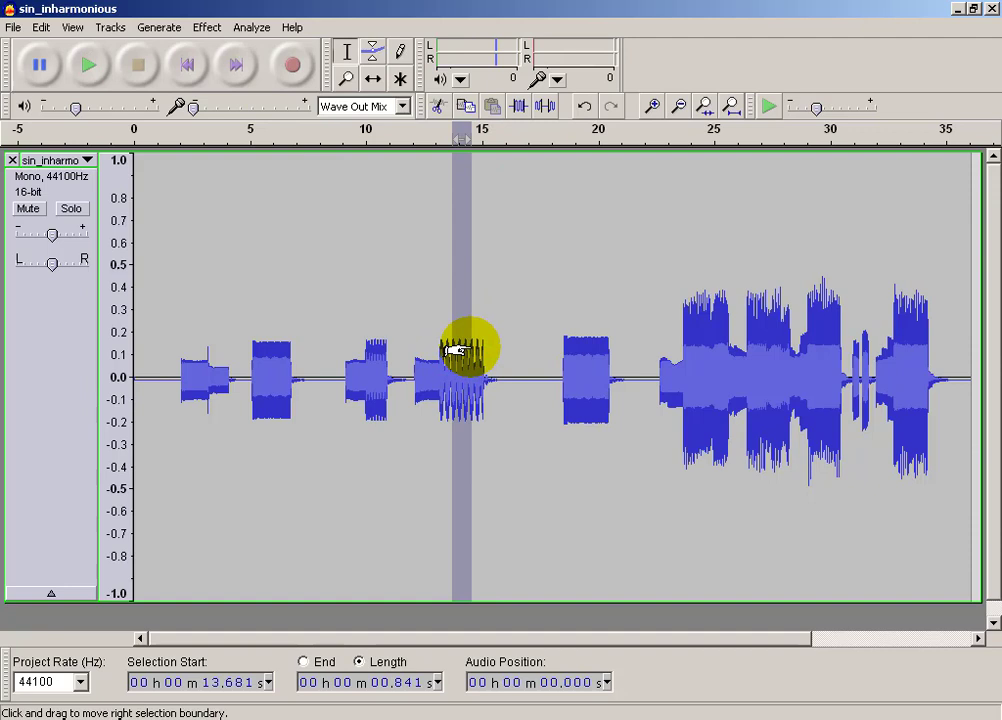
{"action": "key", "text": "ctrl+e"}
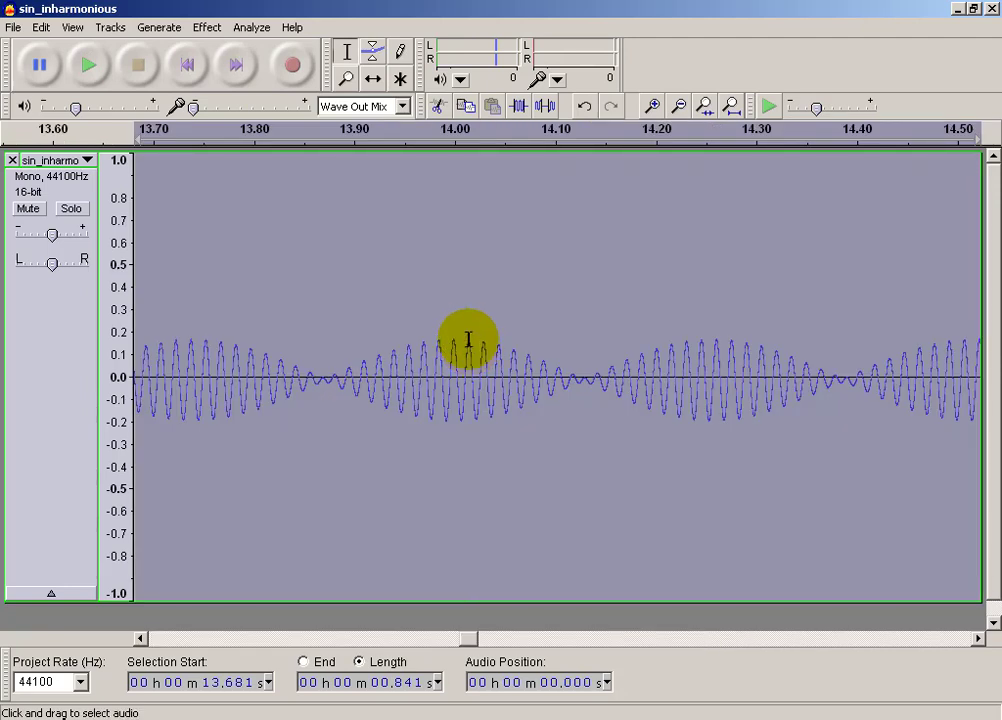
{"action": "left_click", "coordinate": [89, 66]}
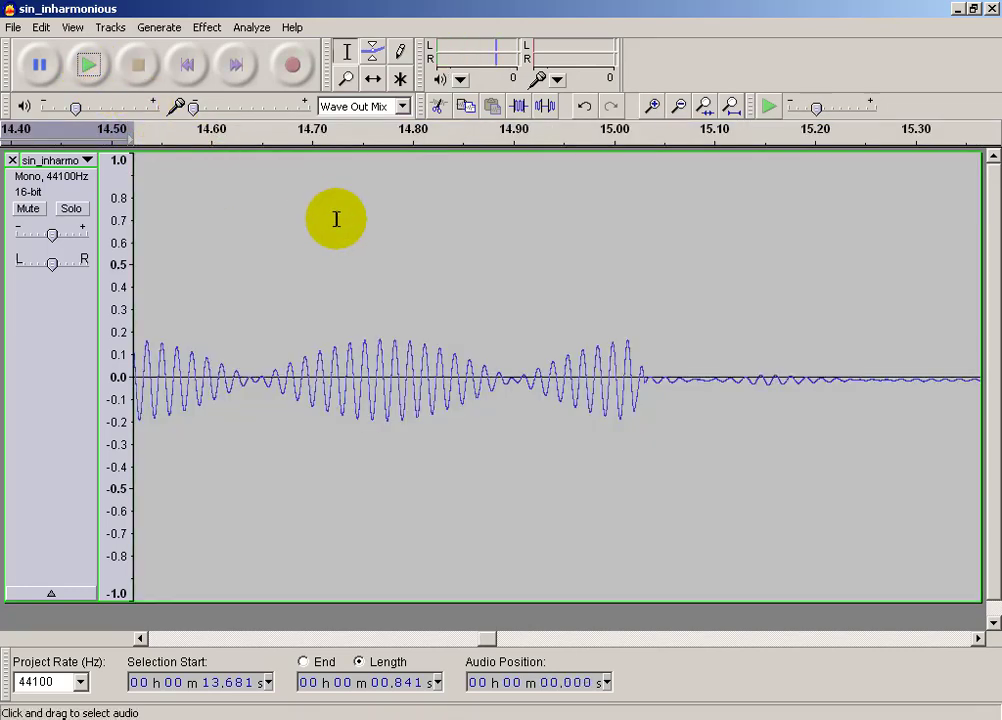
{"action": "key", "text": "ctrl+f"}
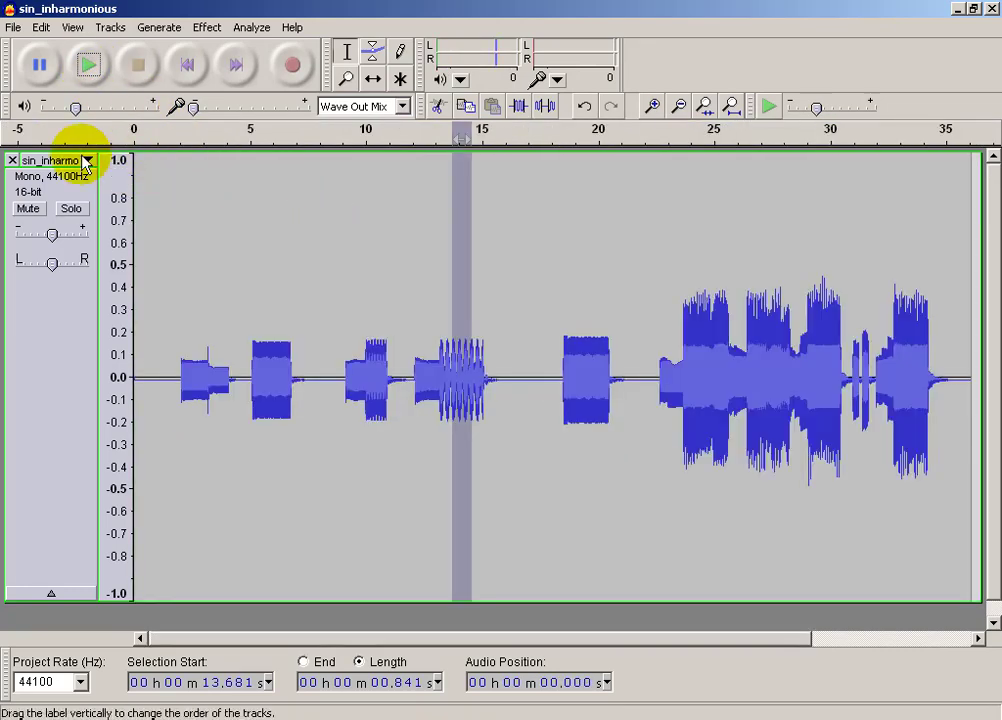
Switch the track back to pitch traces and play from about 16.7 s
{"action": "left_click", "coordinate": [88, 161]}
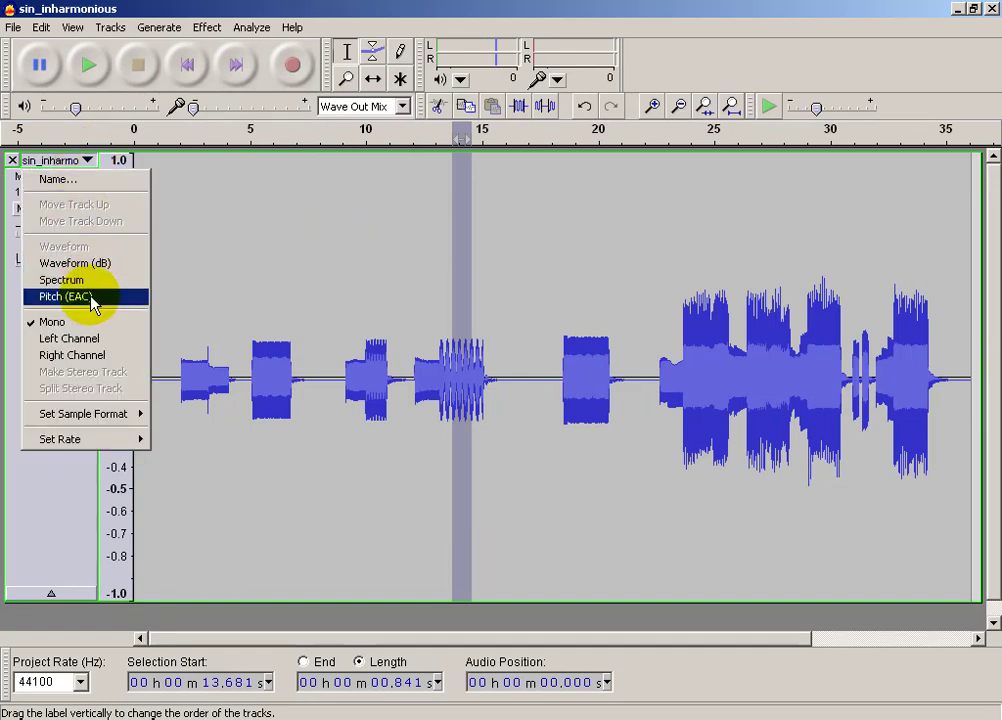
{"action": "left_click", "coordinate": [62, 280]}
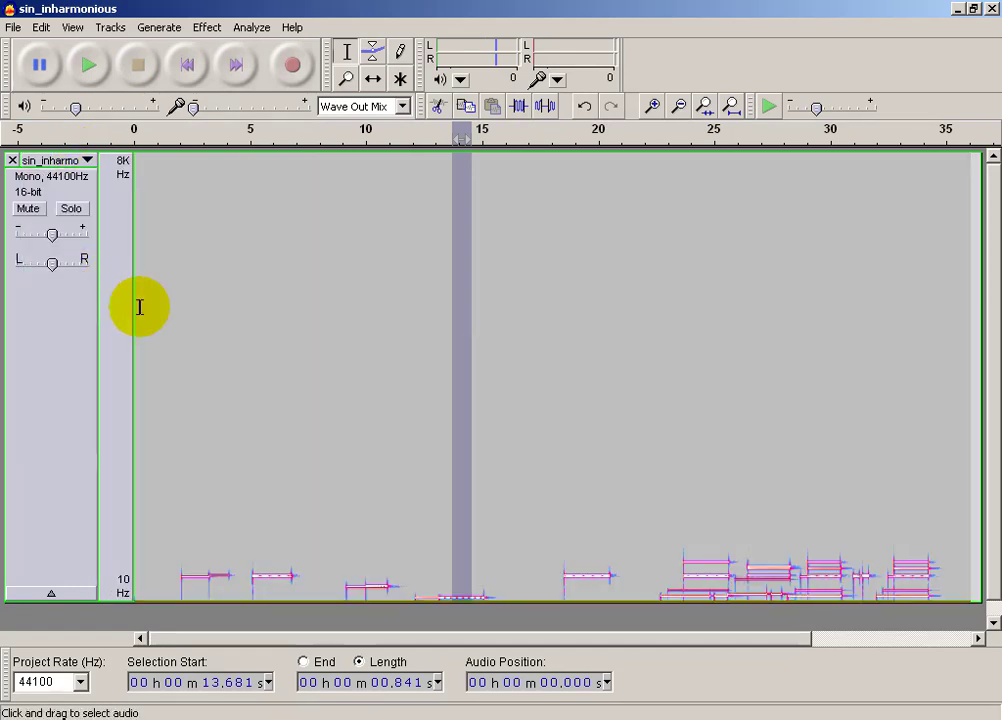
{"action": "left_click", "coordinate": [522, 560]}
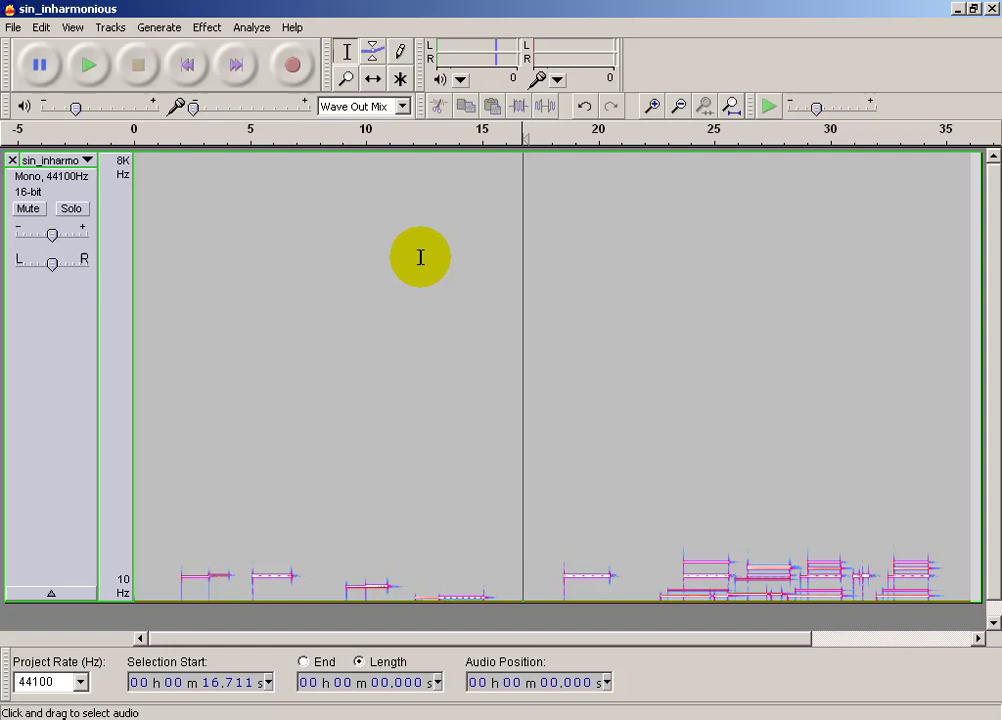
{"action": "left_click", "coordinate": [90, 68]}
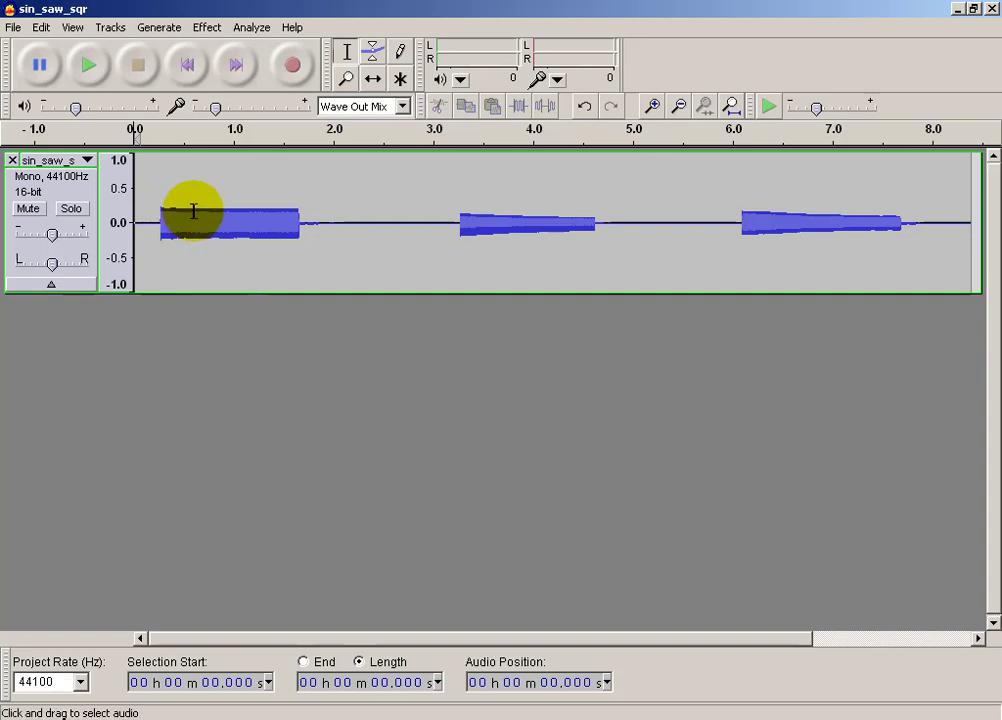
Play the three tones, then show sin_saw_sqr as a full-height spectrogram and play it again
{"action": "left_click", "coordinate": [88, 65]}
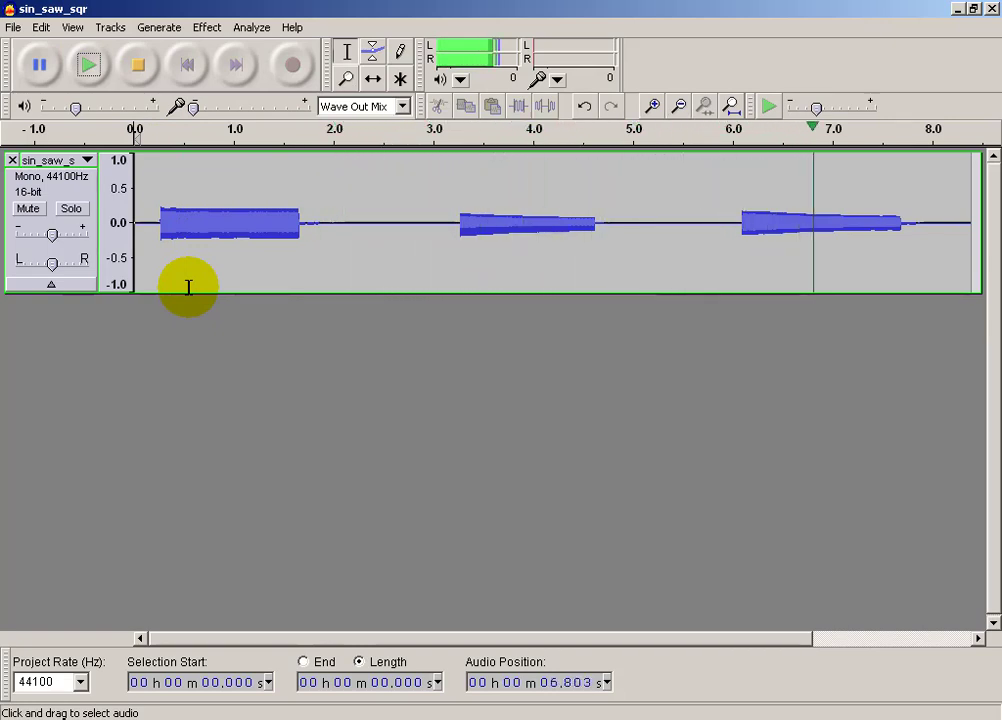
{"action": "left_click", "coordinate": [88, 161]}
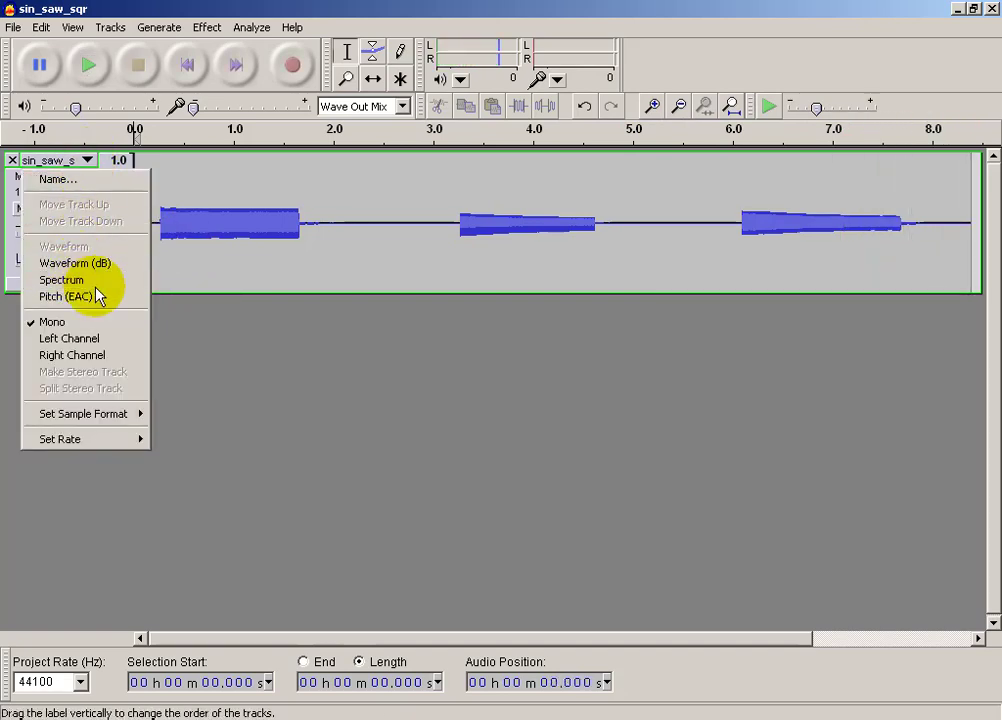
{"action": "left_click", "coordinate": [70, 281]}
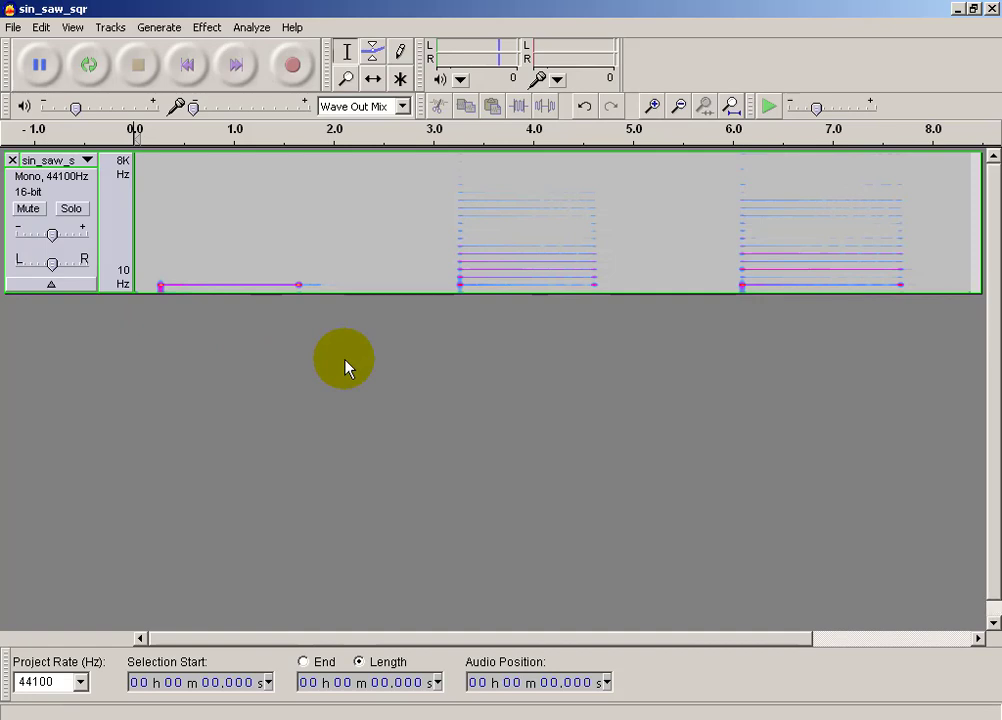
{"action": "key", "text": "ctrl+shift+f"}
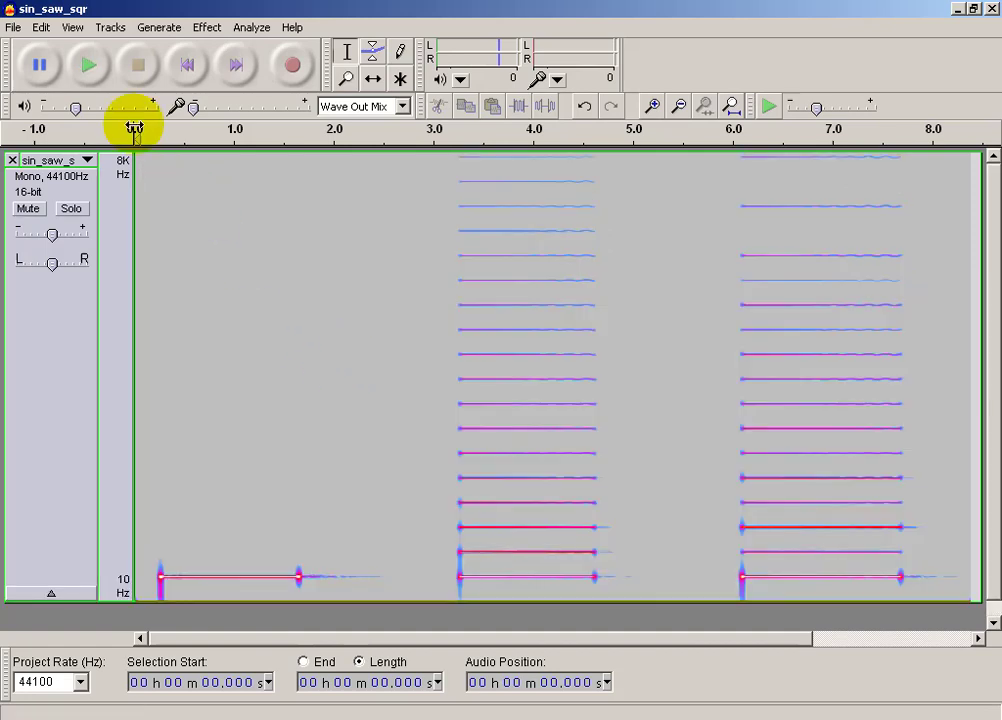
{"action": "left_click", "coordinate": [88, 65]}
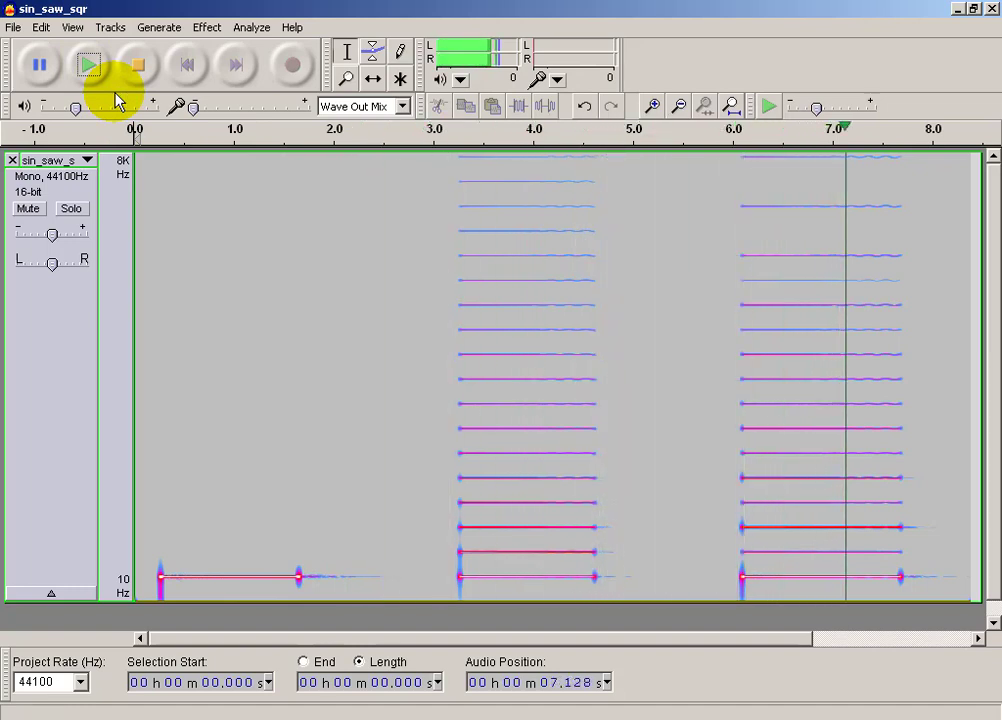
Return to waveform view and zoom into individual sawtooth cycles of the second tone, then zoom back out
{"action": "left_click", "coordinate": [87, 161]}
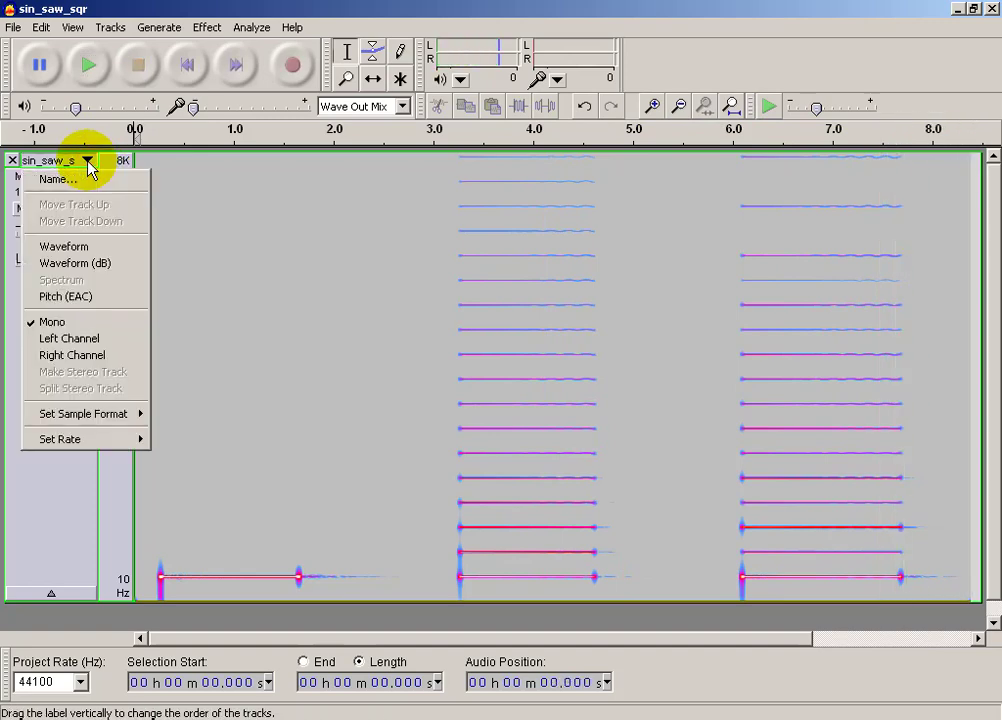
{"action": "left_click", "coordinate": [64, 246]}
{"action": "left_click_drag", "start_coordinate": [502, 357], "coordinate": [510, 360]}
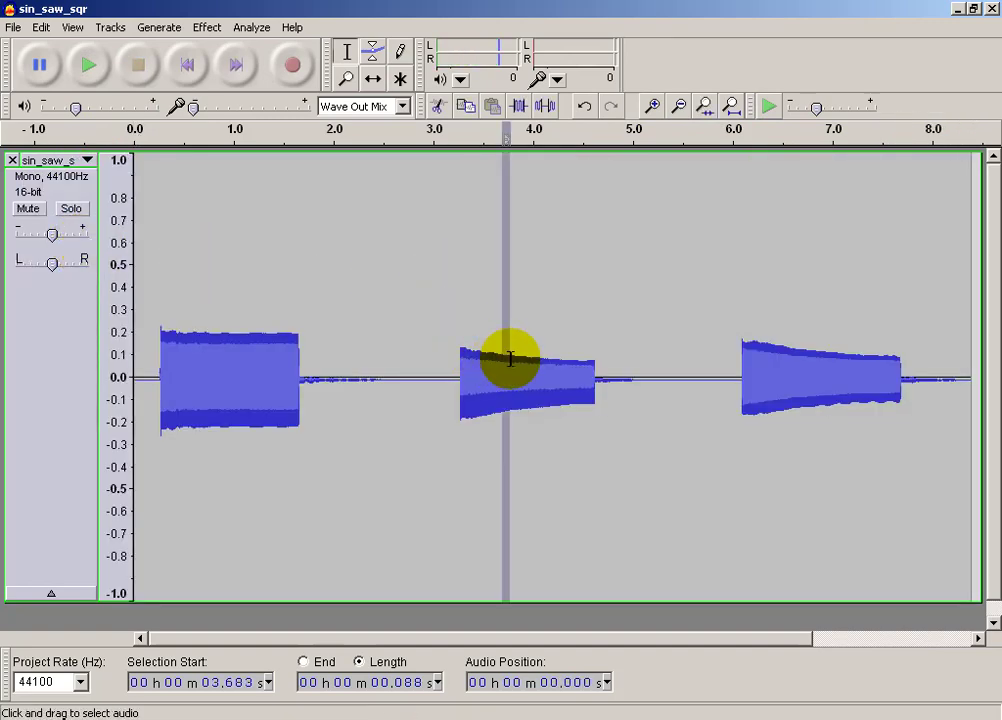
{"action": "key", "text": "ctrl+e"}
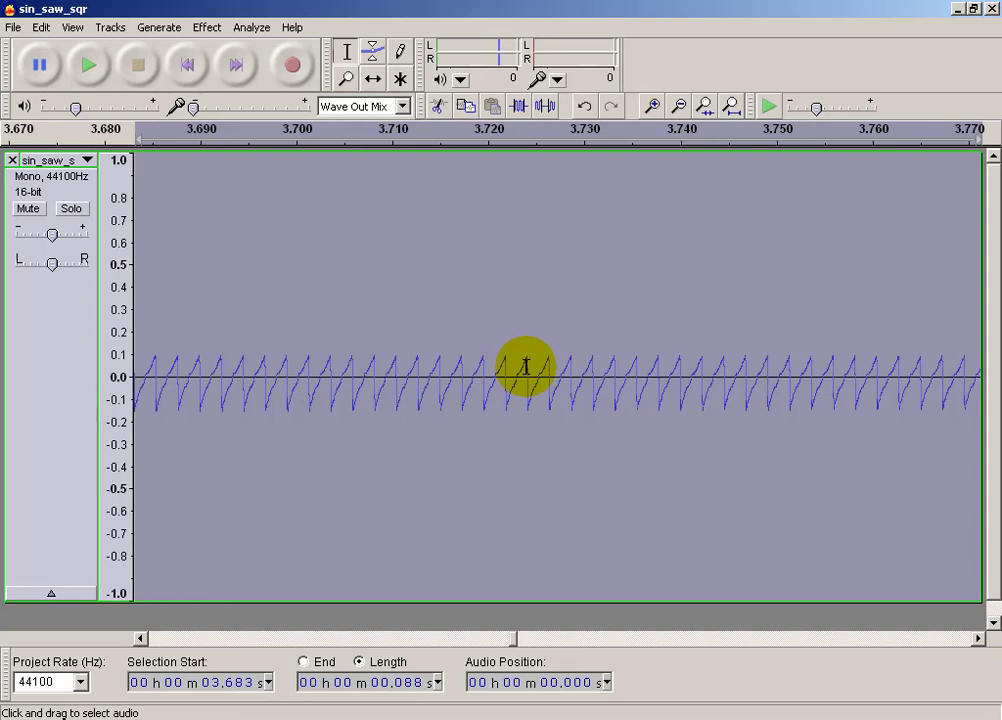
{"action": "key", "text": "ctrl+f"}
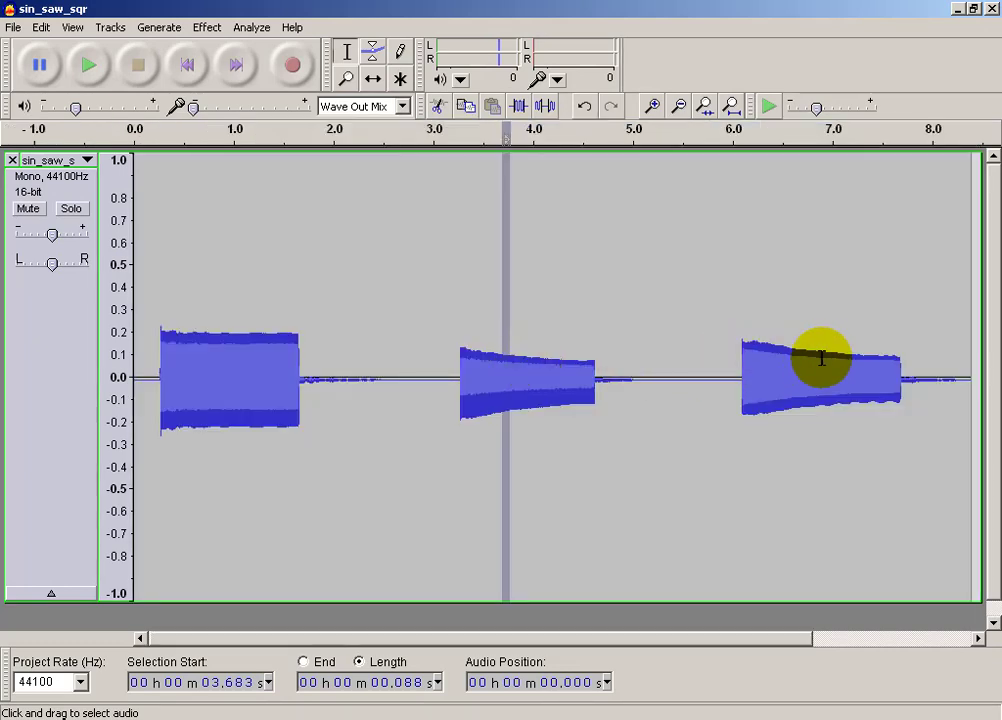
Zoom into individual square-wave cycles of the third tone near 6.78 s, then zoom back out
{"action": "left_click_drag", "start_coordinate": [812, 362], "coordinate": [818, 362]}
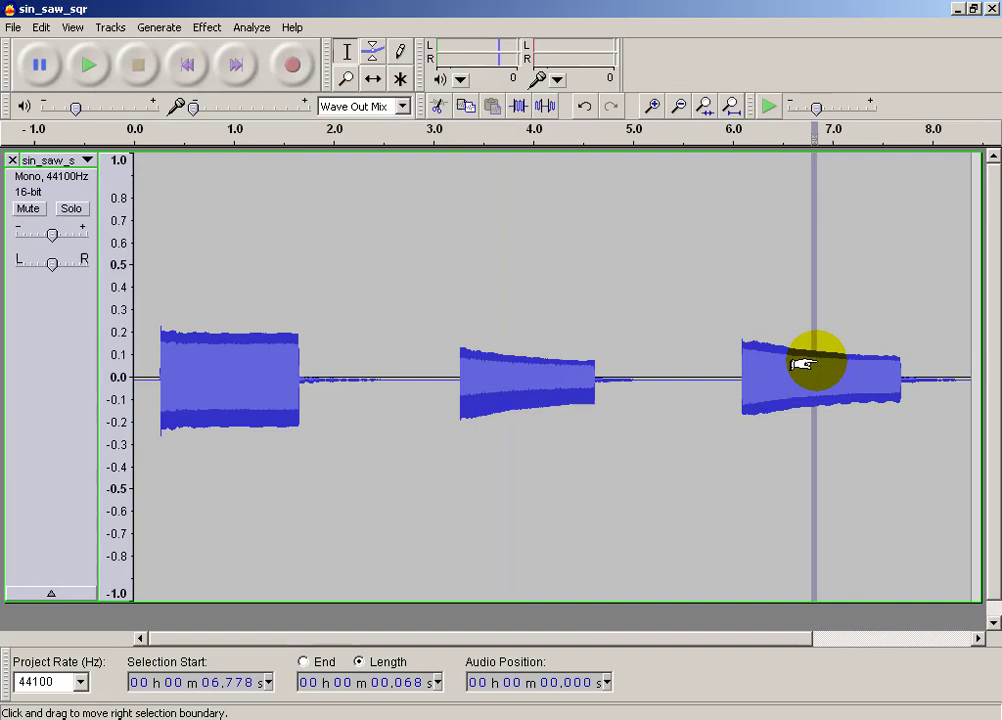
{"action": "key", "text": "ctrl+e"}
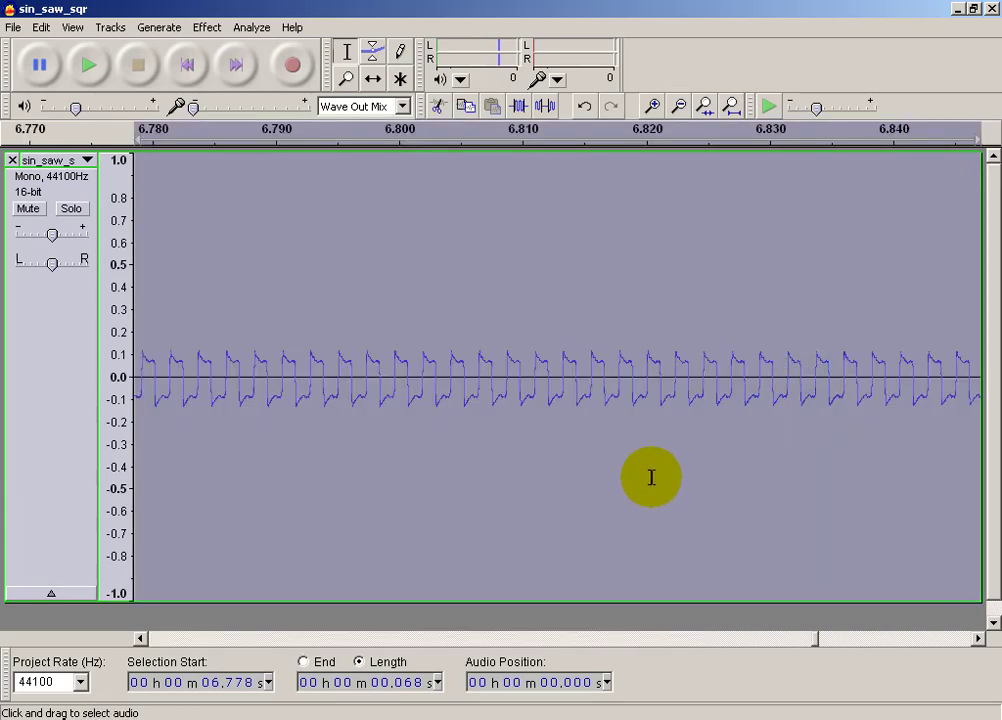
{"action": "key", "text": "ctrl+f"}
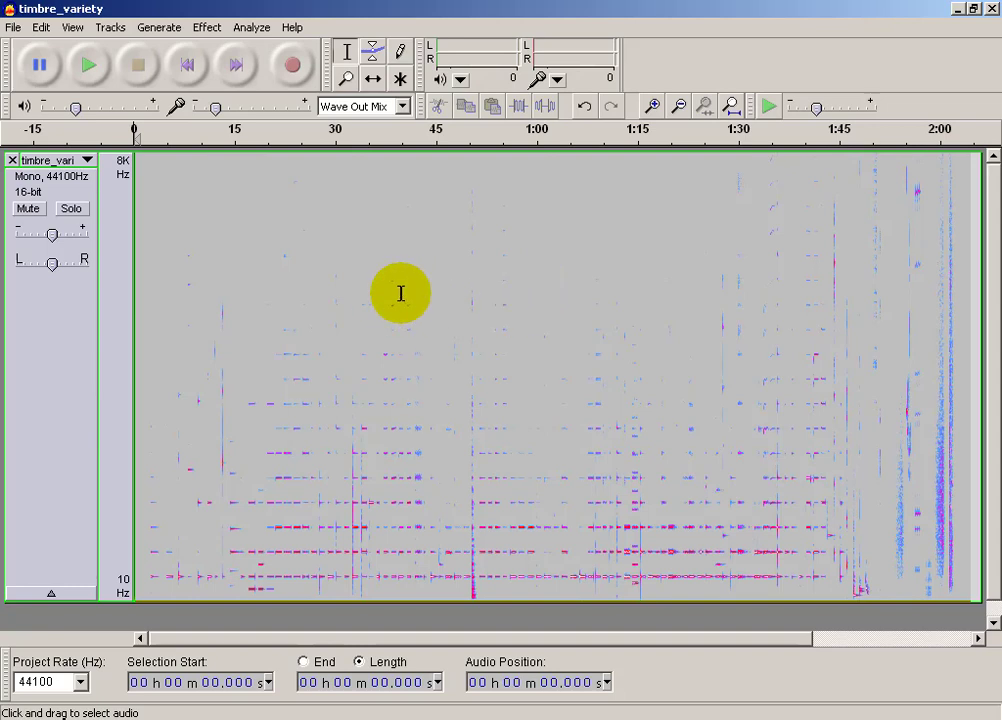
Toggle timbre_variety to waveform and back to spectrogram, then play its first ~15 seconds
{"action": "left_click", "coordinate": [88, 162]}
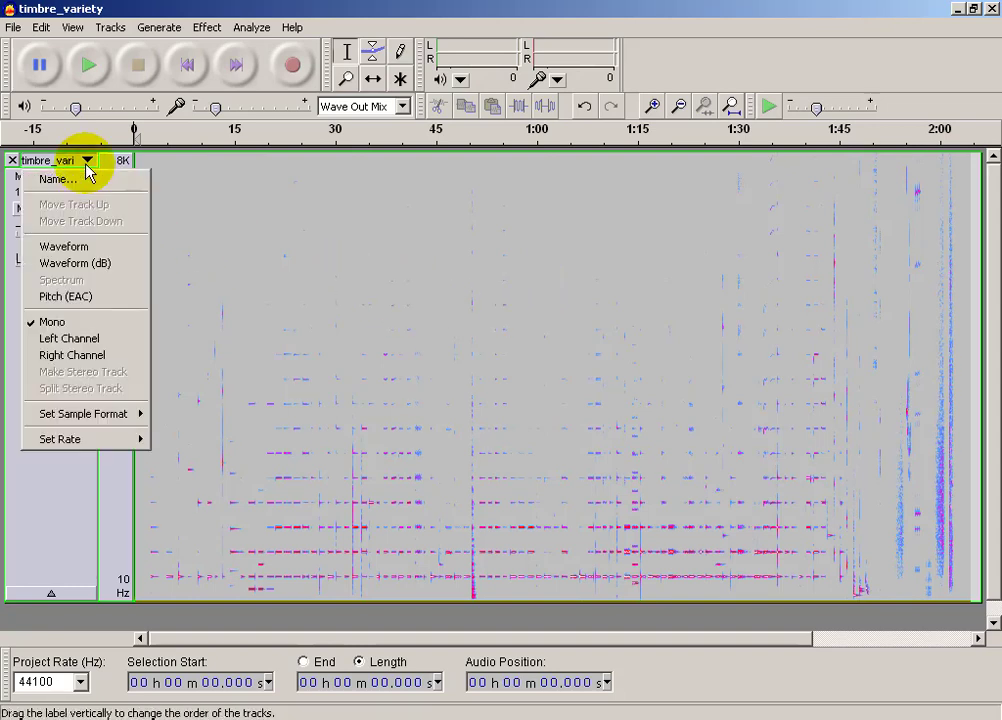
{"action": "left_click", "coordinate": [85, 248]}
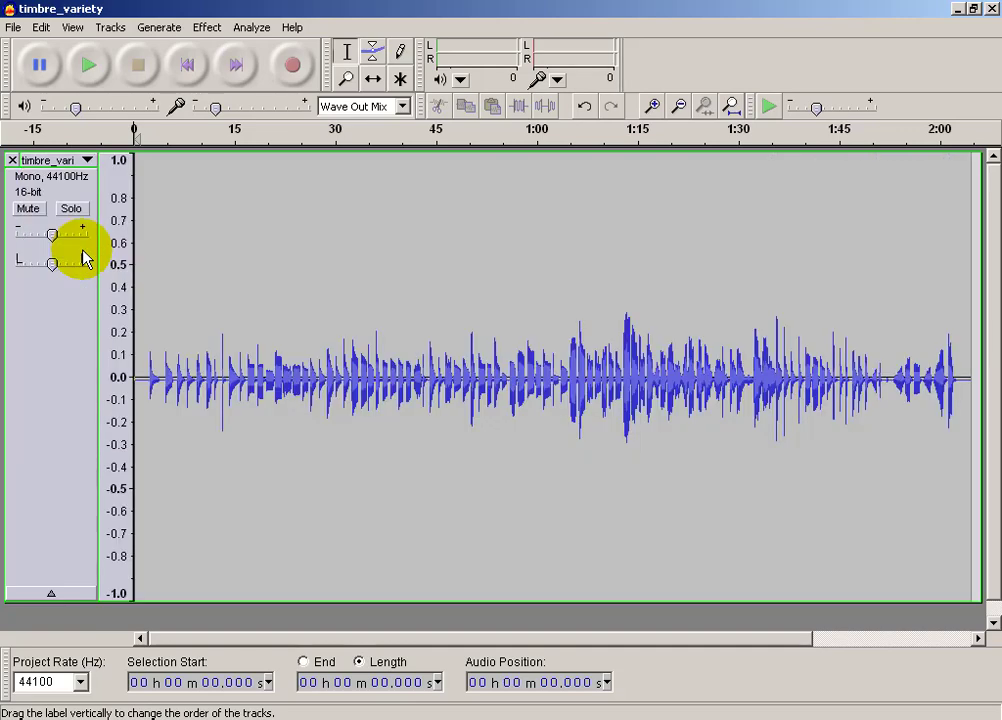
{"action": "left_click", "coordinate": [88, 162]}
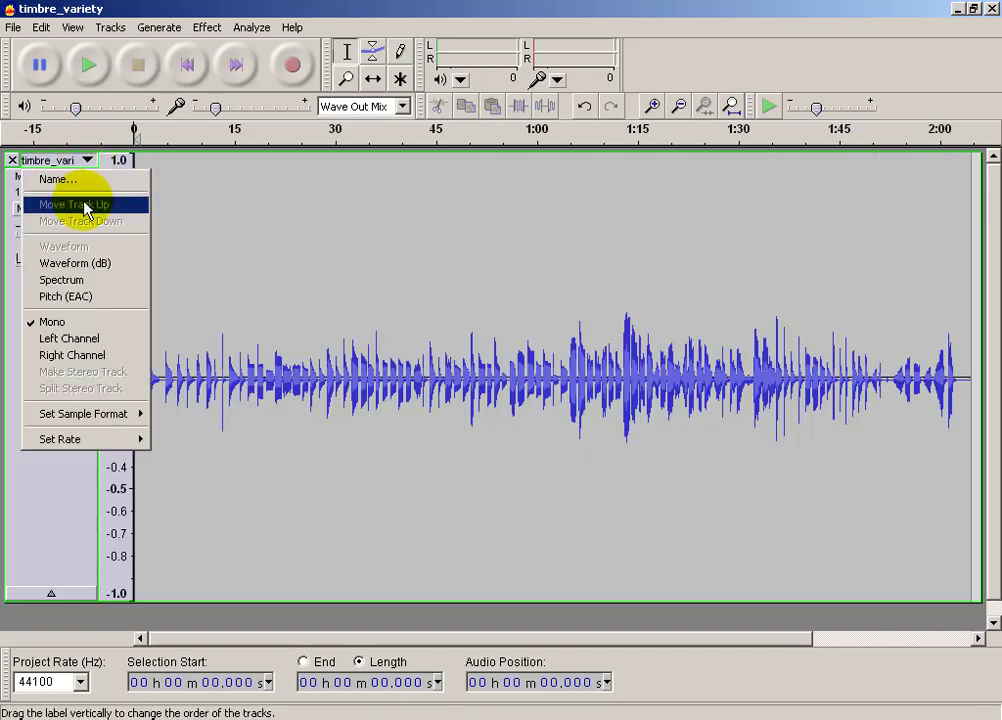
{"action": "left_click", "coordinate": [80, 278]}
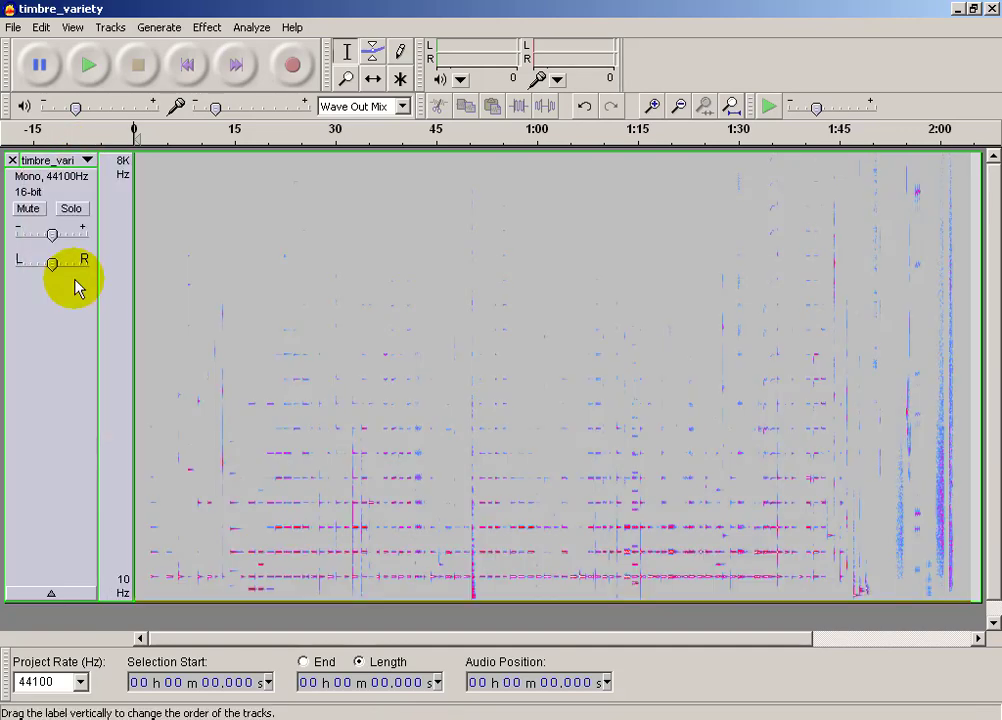
{"action": "left_click", "coordinate": [88, 66]}
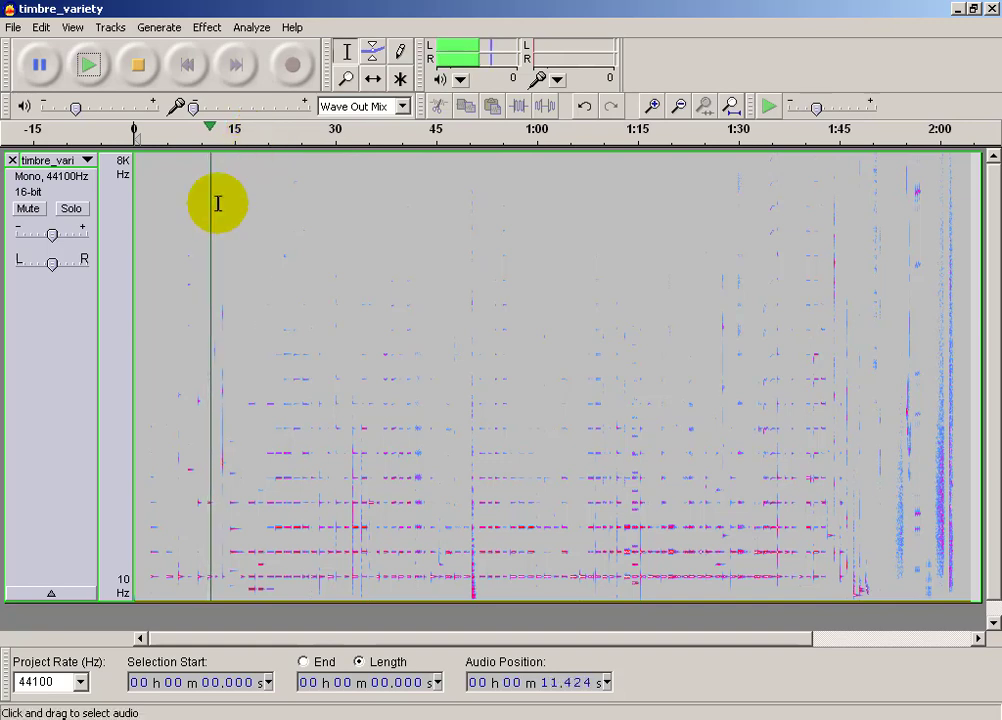
{"action": "left_click", "coordinate": [140, 68]}
Play a short excerpt of timbre_variety from about 31 s
{"action": "left_click", "coordinate": [353, 480]}
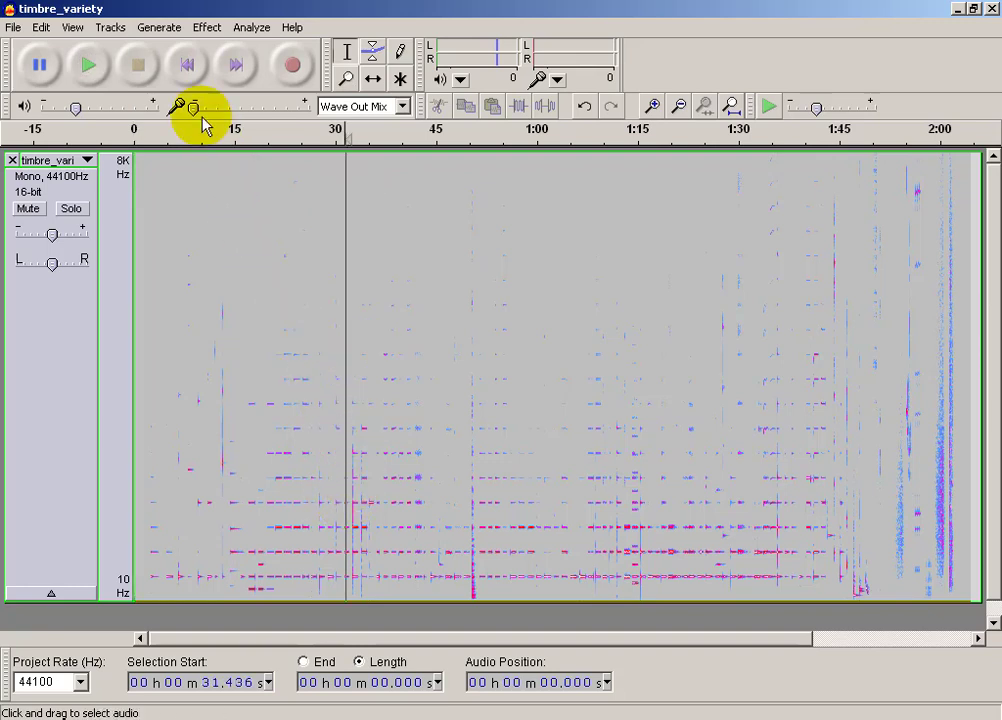
{"action": "left_click", "coordinate": [88, 66]}
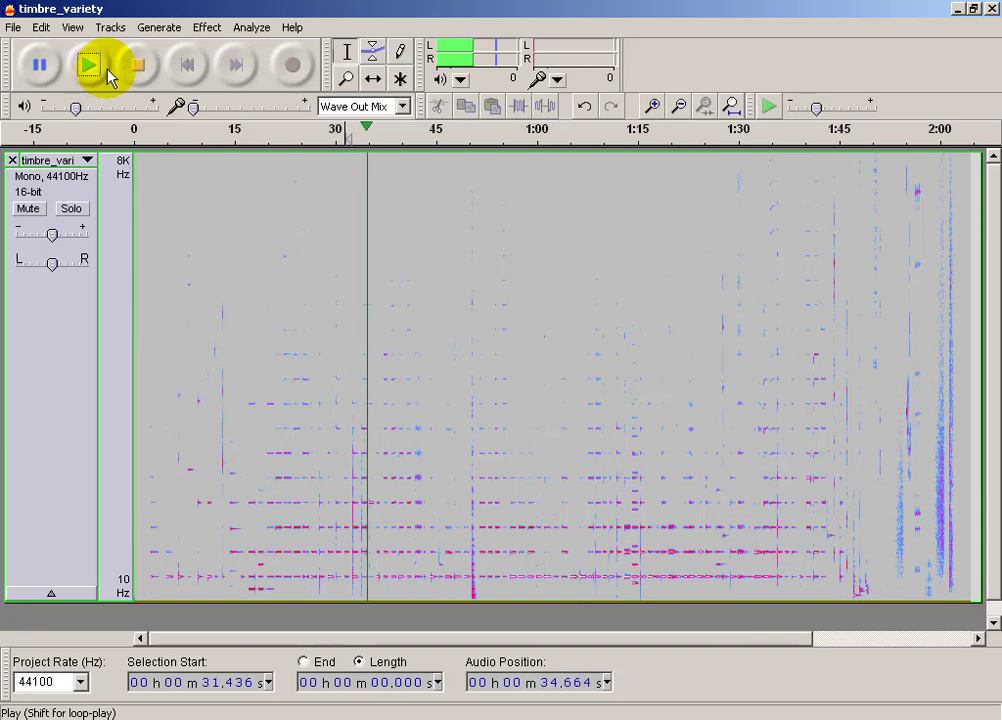
{"action": "left_click", "coordinate": [139, 66]}
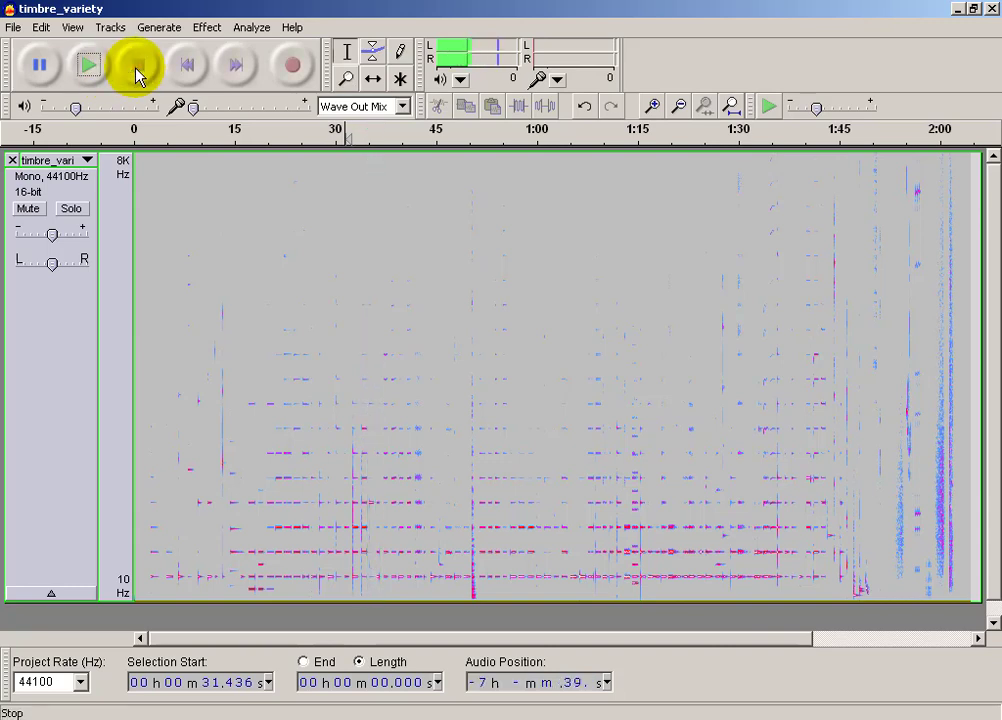
Play a short excerpt from about 49 s
{"action": "left_click", "coordinate": [467, 468]}
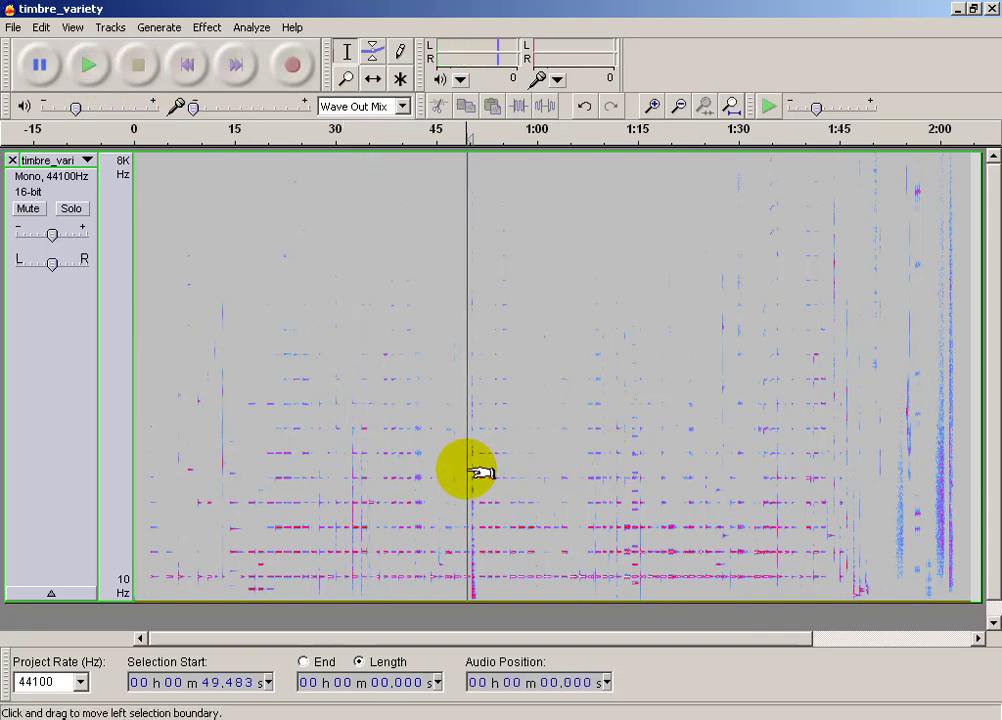
{"action": "left_click", "coordinate": [92, 68]}
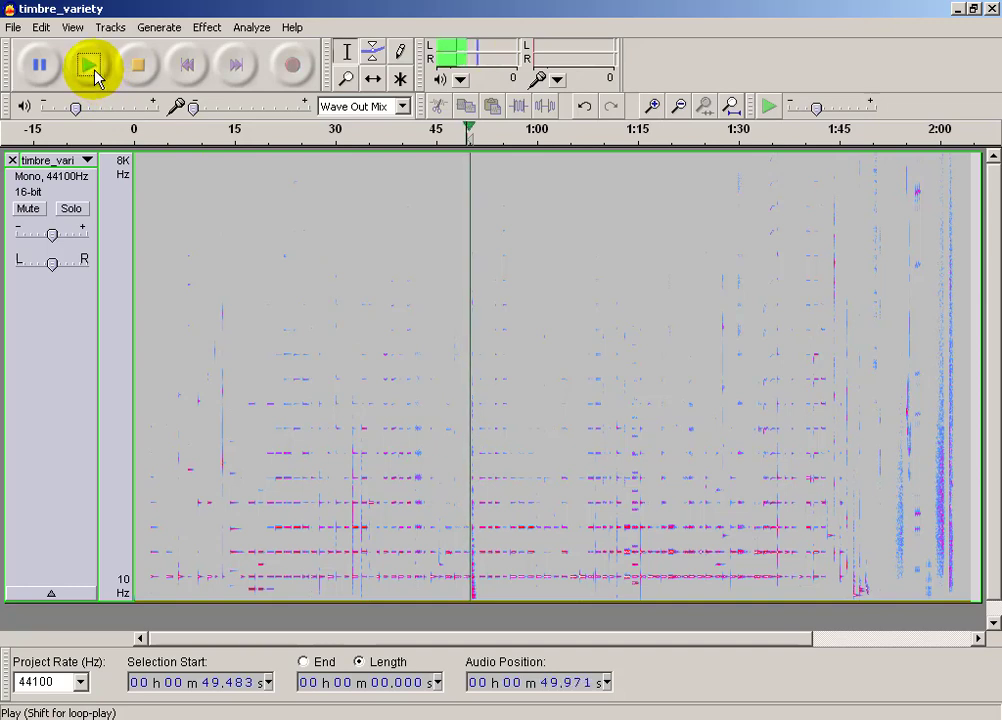
{"action": "left_click", "coordinate": [145, 72]}
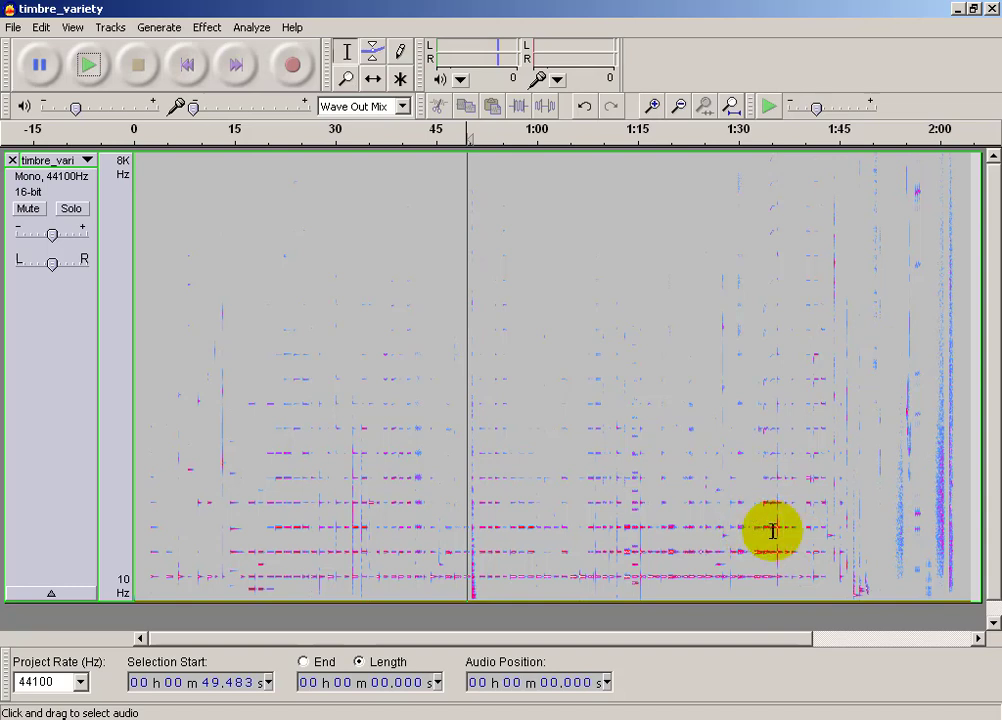
Play the final noisy section of timbre_variety from about 1:52 to roughly 2:03, then stop
{"action": "left_click", "coordinate": [888, 525]}
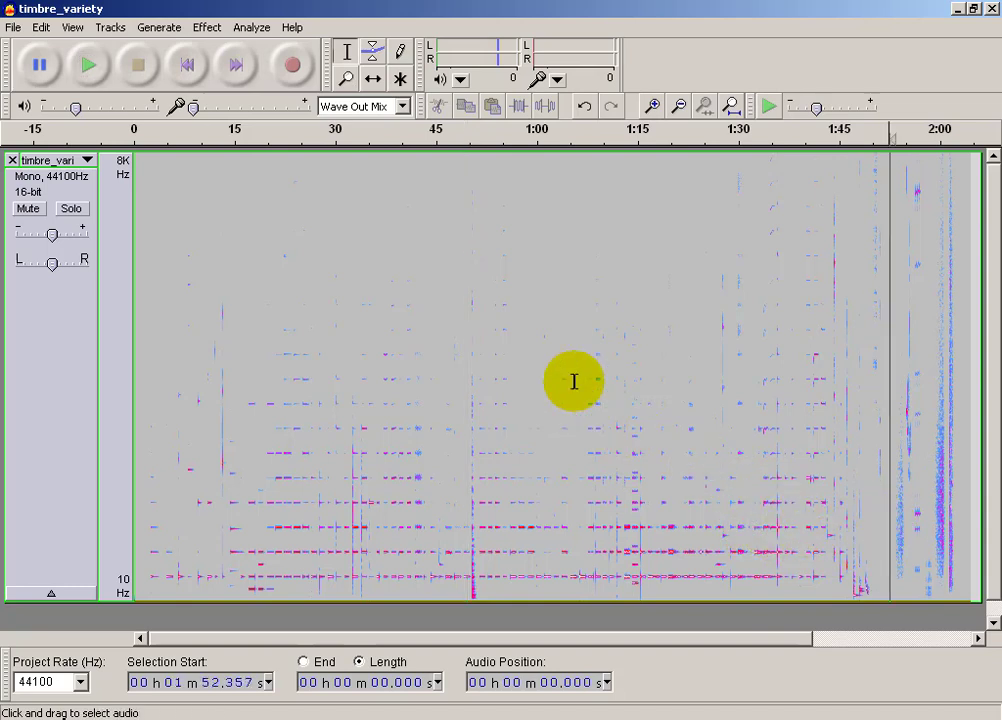
{"action": "left_click", "coordinate": [90, 66]}
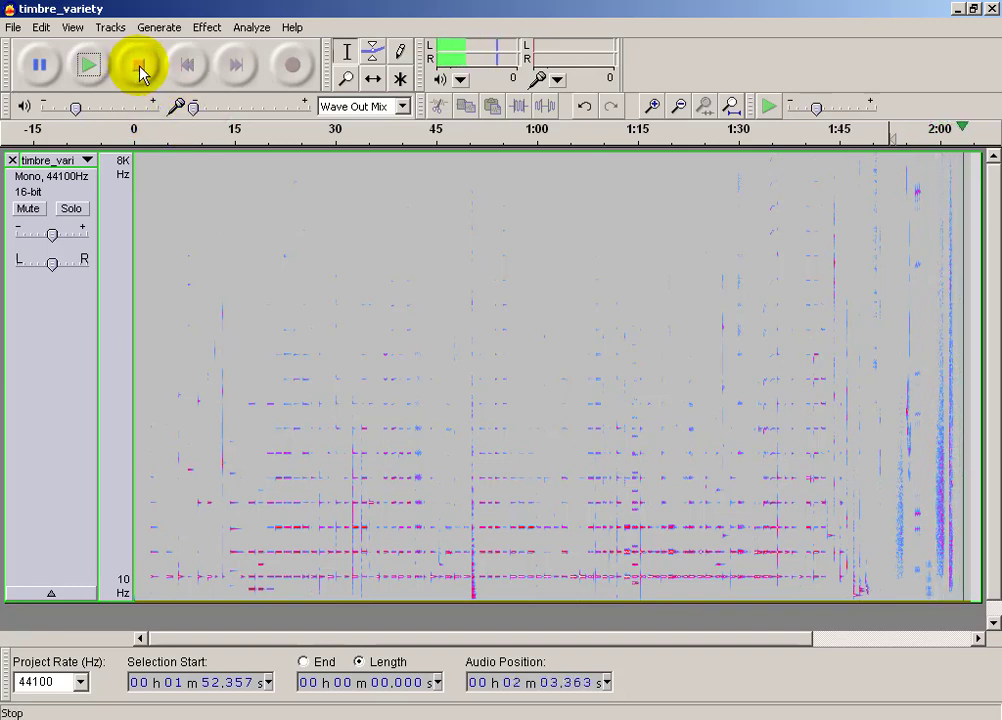
{"action": "left_click", "coordinate": [140, 70]}
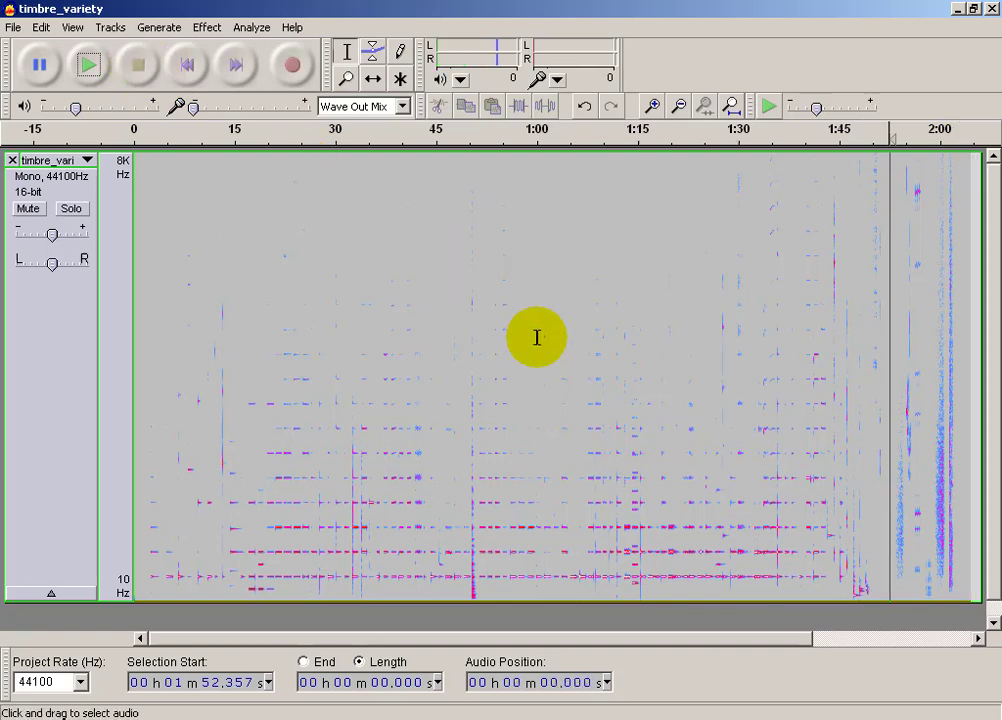